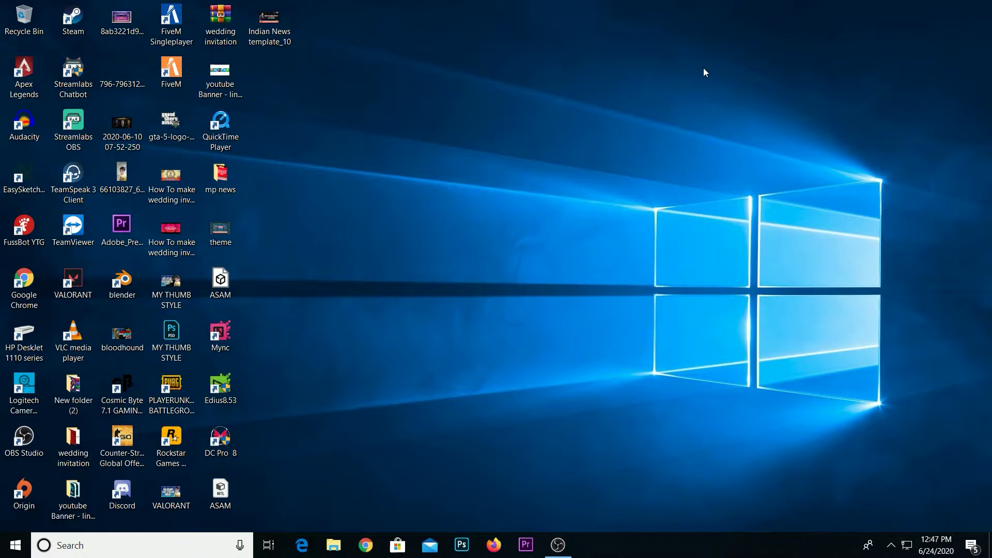
Open Chrome, search Google for "hindi unicode google font", and open the Google Fonts result
click(372, 547)
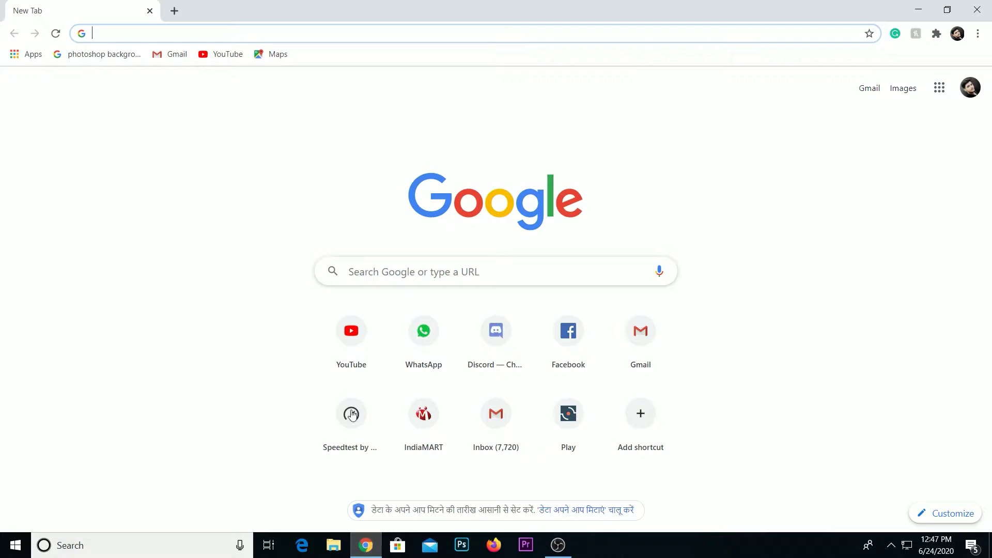
click(427, 275)
text(hindi)
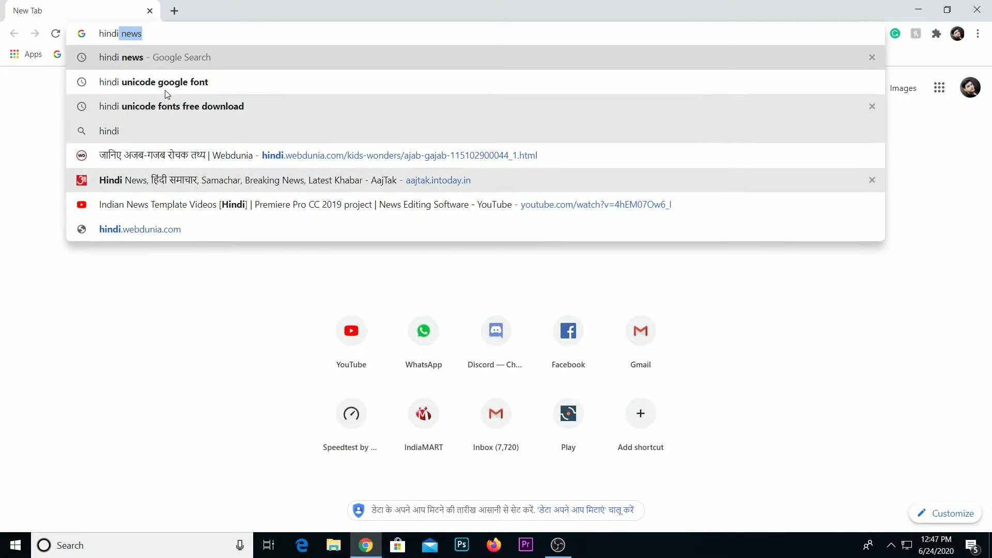
click(186, 81)
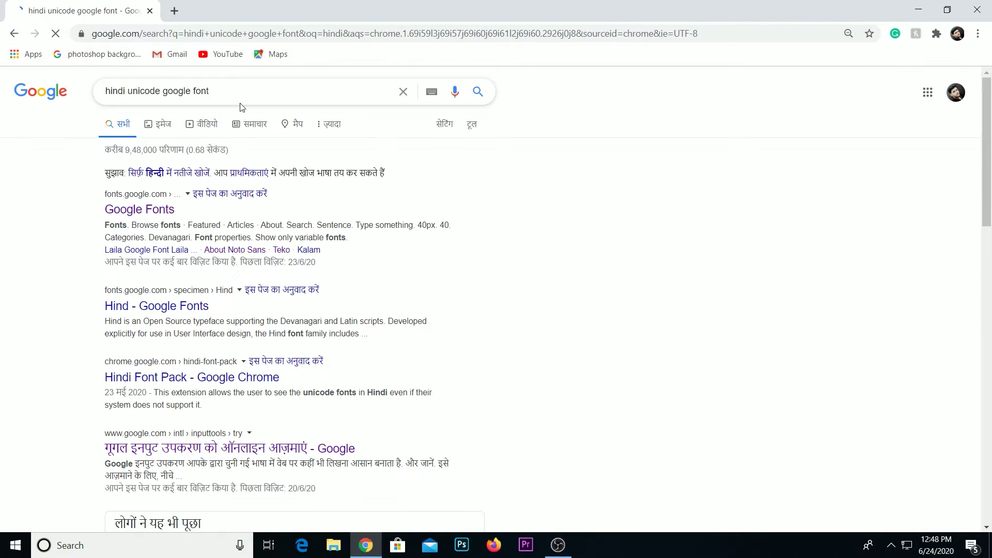
drag(239, 93, 104, 91)
click(77, 207)
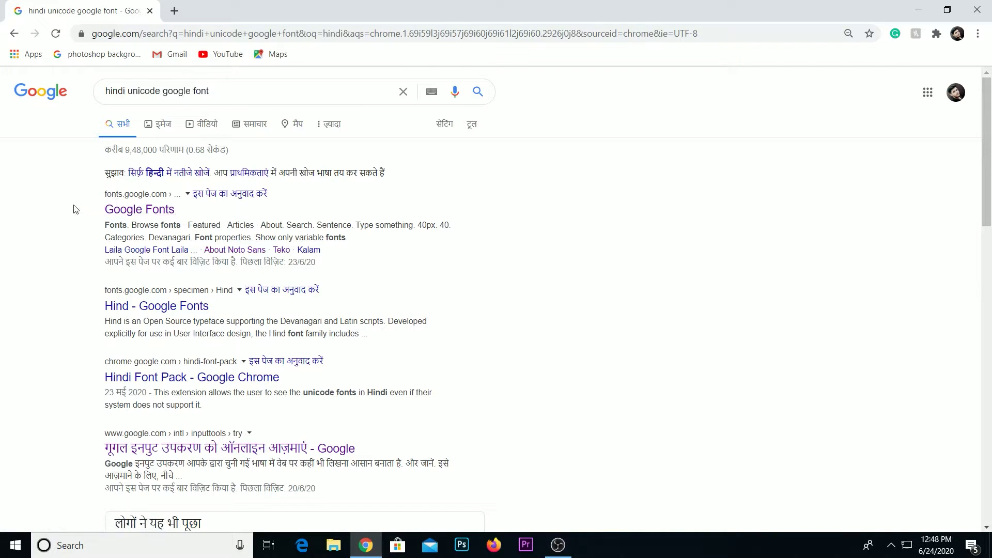
click(150, 212)
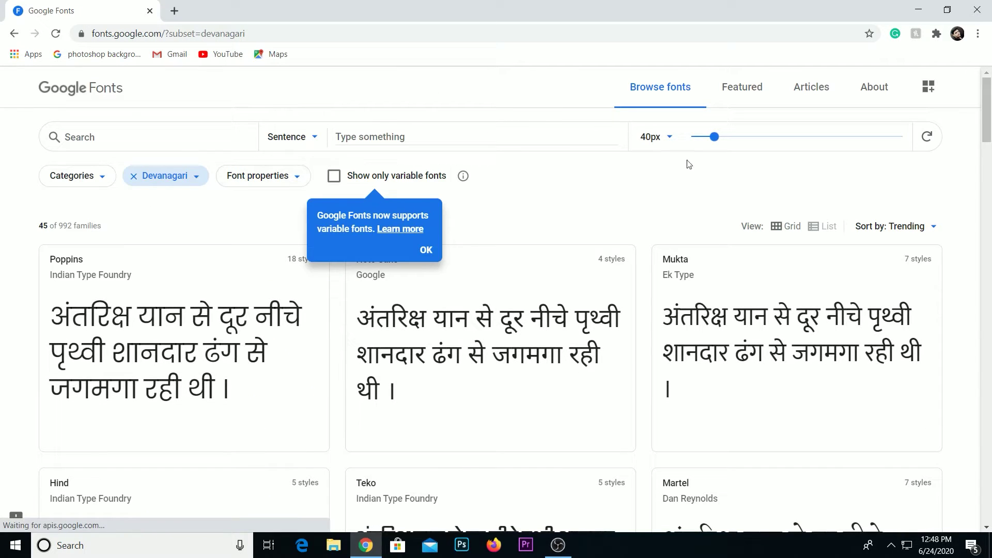
Browse the Devanagari font samples, open the Mukta font by Ek Type, and download its font family
scroll(583, 299, down, 4)
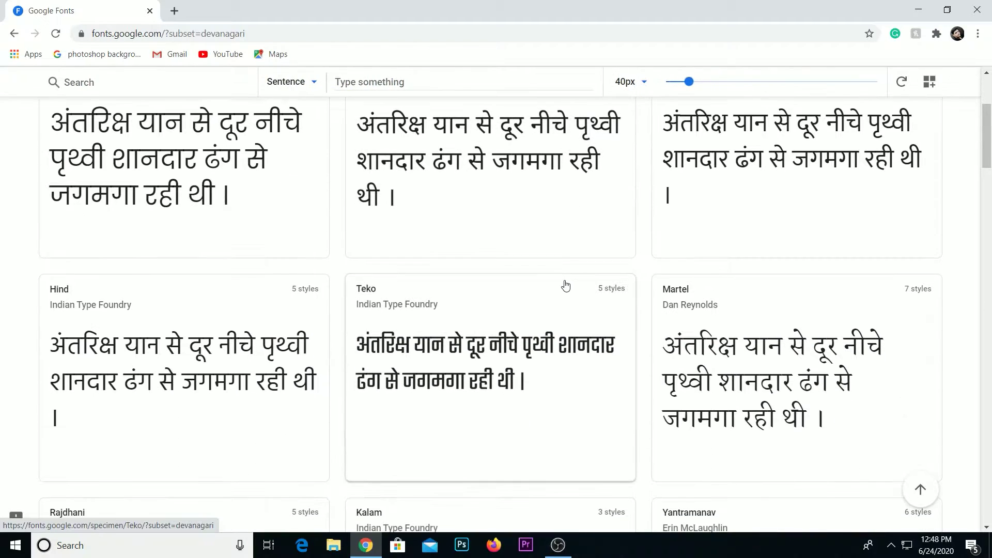
scroll(663, 280, down, 10)
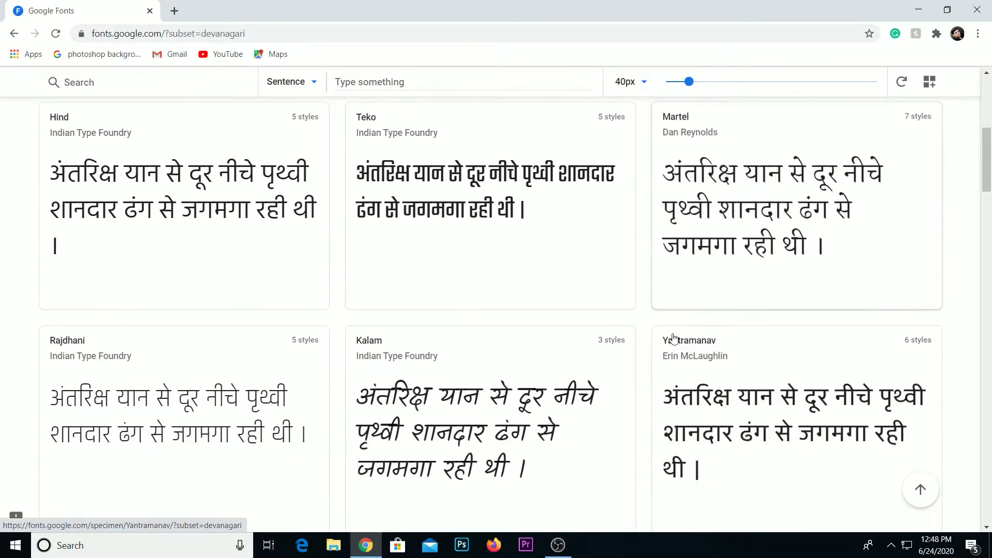
scroll(620, 357, down, 4)
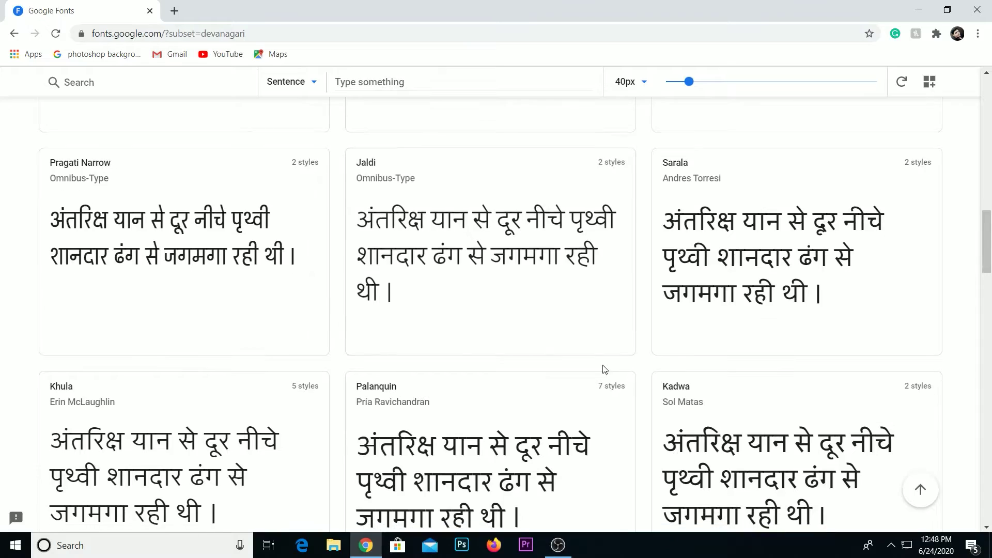
scroll(603, 373, up, 14)
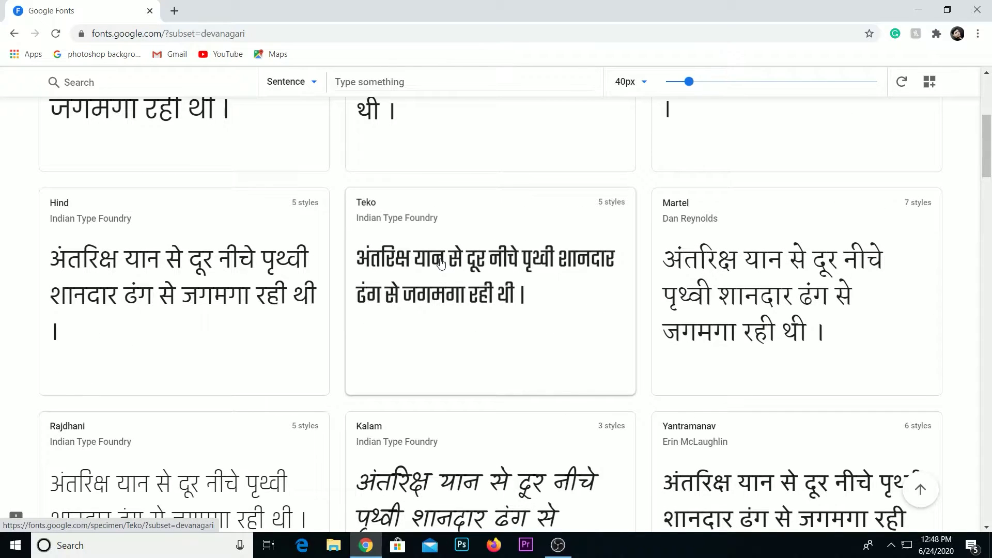
scroll(445, 264, up, 3)
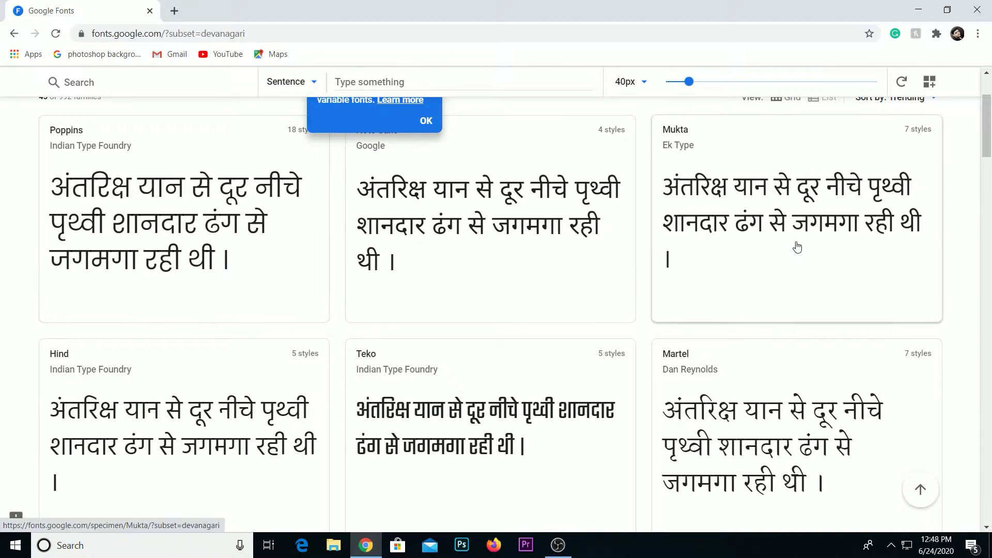
scroll(797, 249, up, 1)
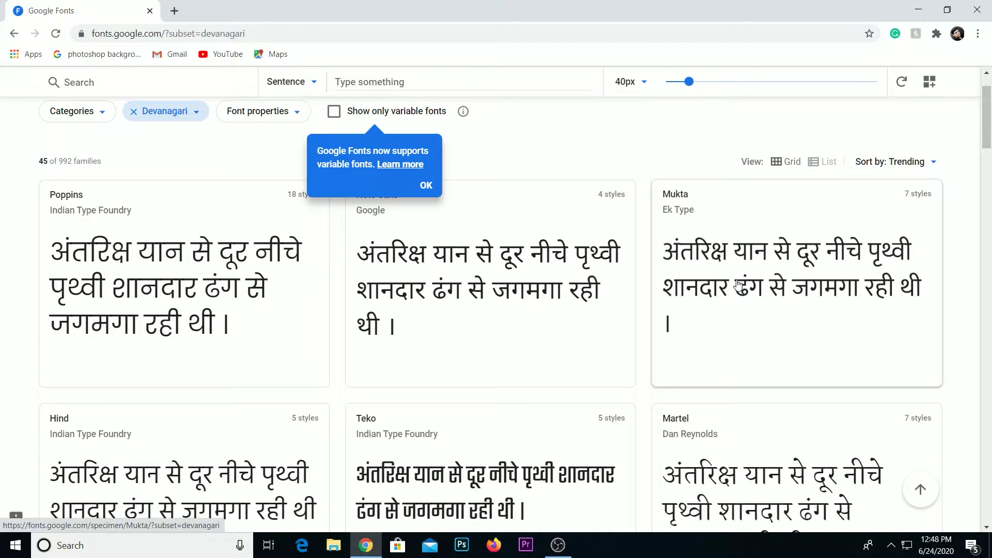
click(739, 285)
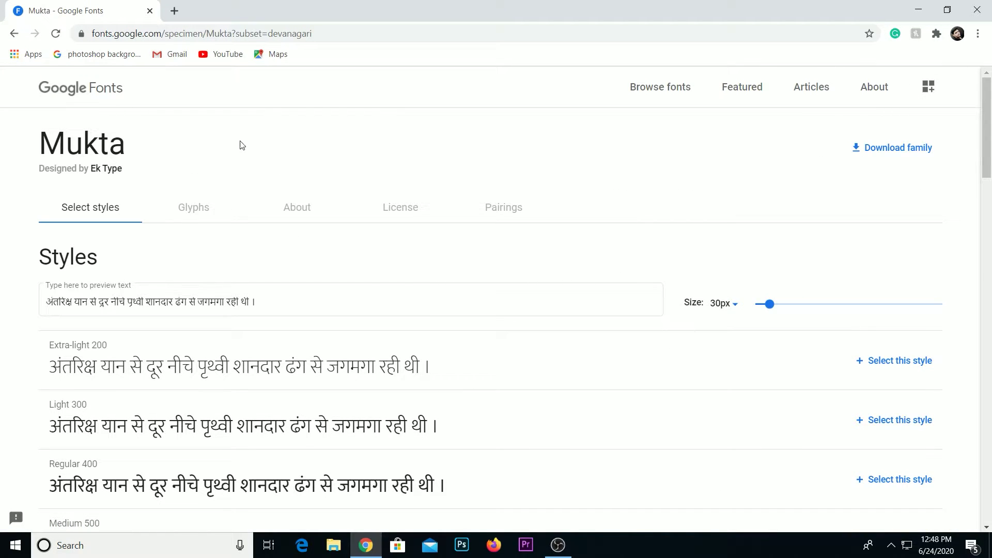
click(891, 149)
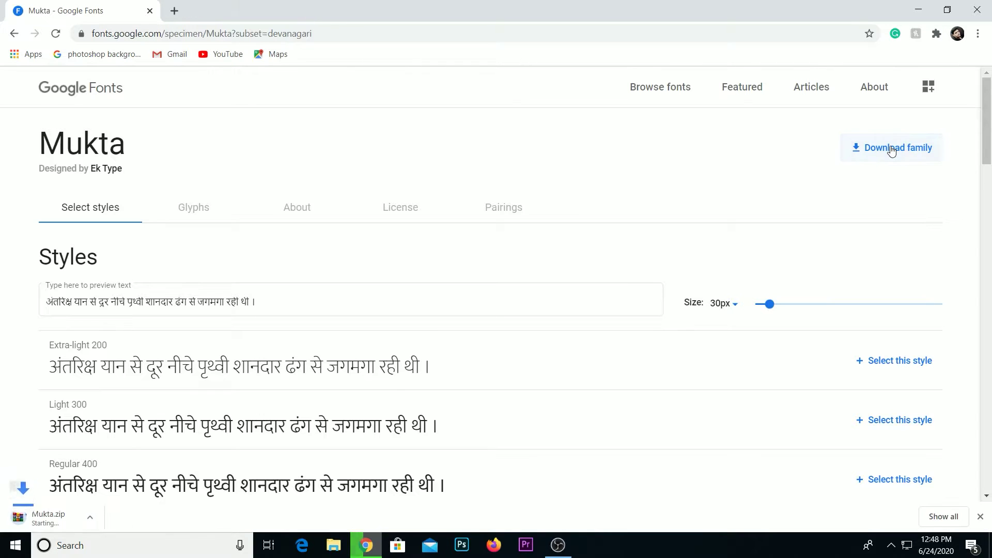
Show the downloaded Mukta.zip in its folder and extract it into a Mukta subfolder
click(133, 517)
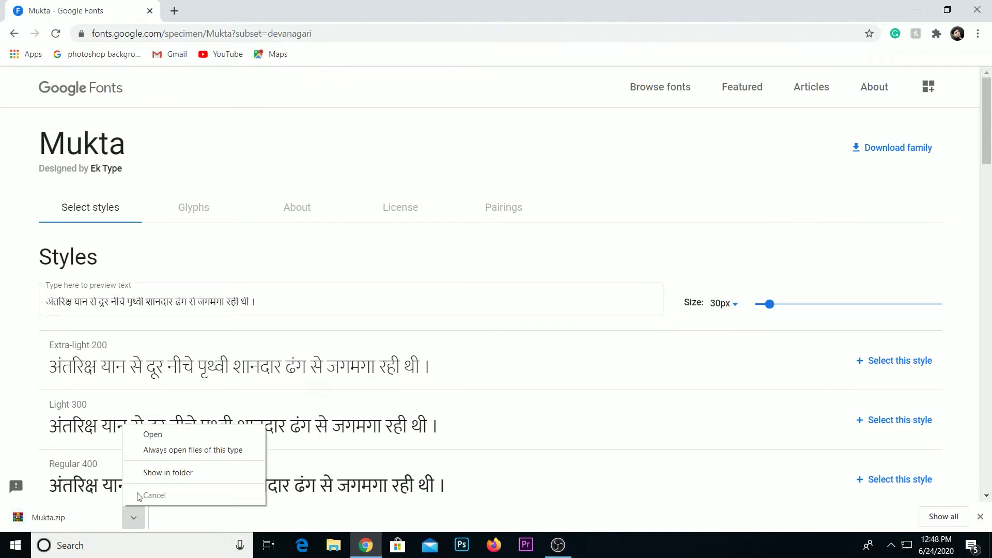
click(168, 472)
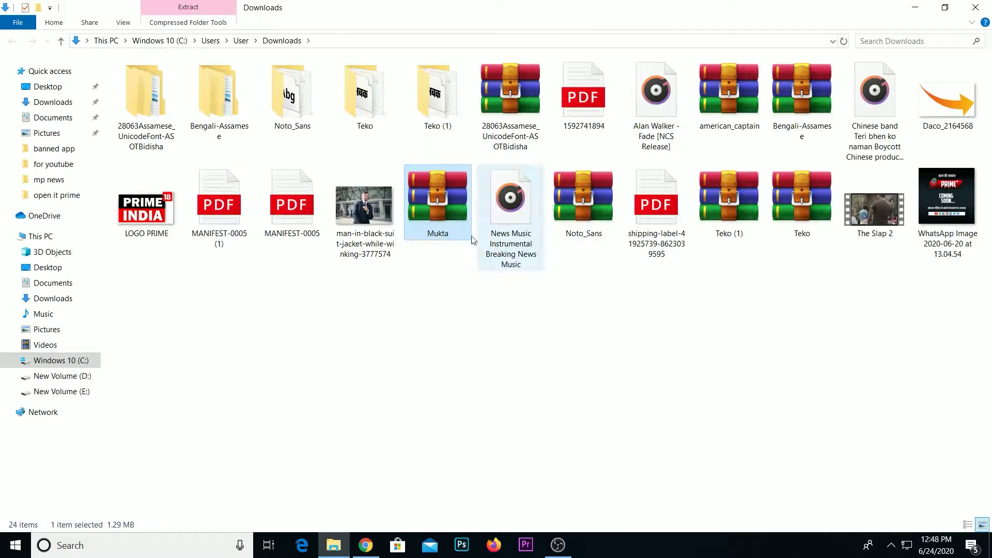
right_click(441, 203)
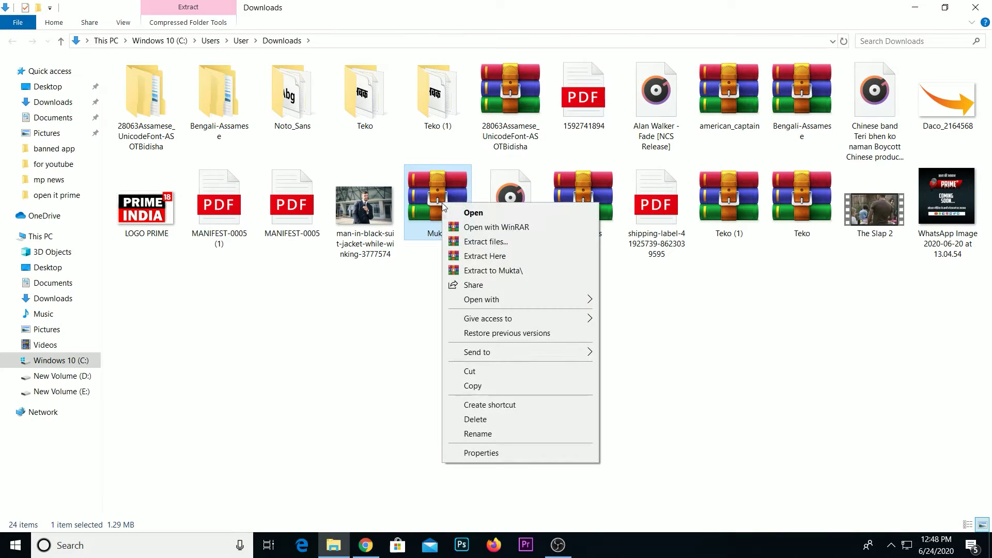
click(486, 270)
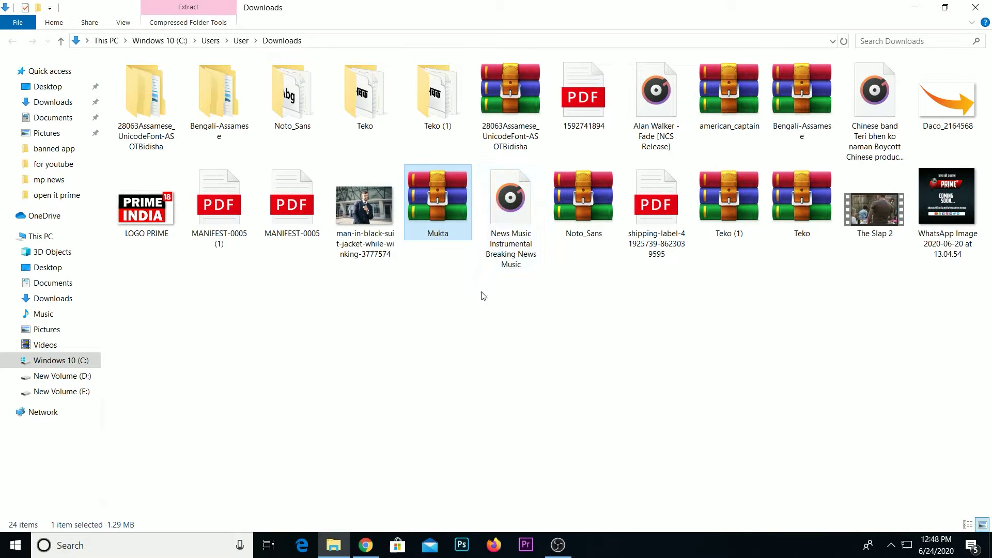
Open the extracted Mukta folder and install all its TrueType font files from Mukta-Bold to Mukta-SemiBold
double_click(293, 111)
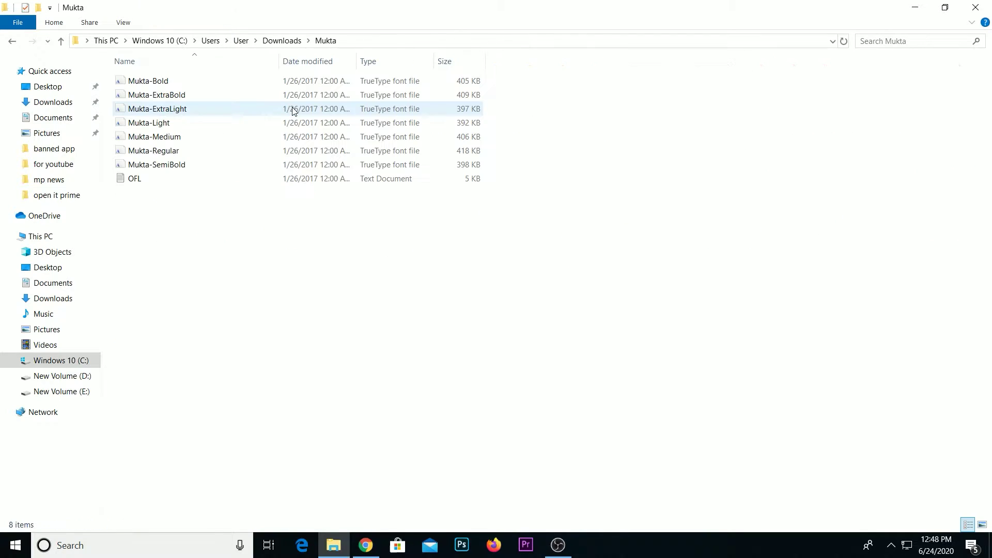
drag(569, 170, 349, 83)
right_click(346, 91)
click(388, 132)
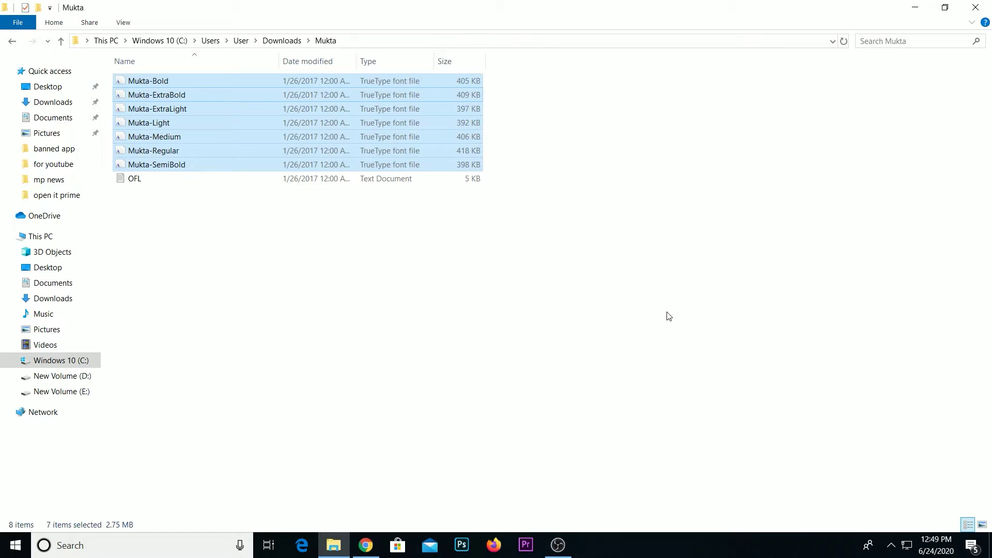
Close the Mukta folder and browser windows and refresh the desktop
click(976, 8)
click(977, 10)
right_click(592, 144)
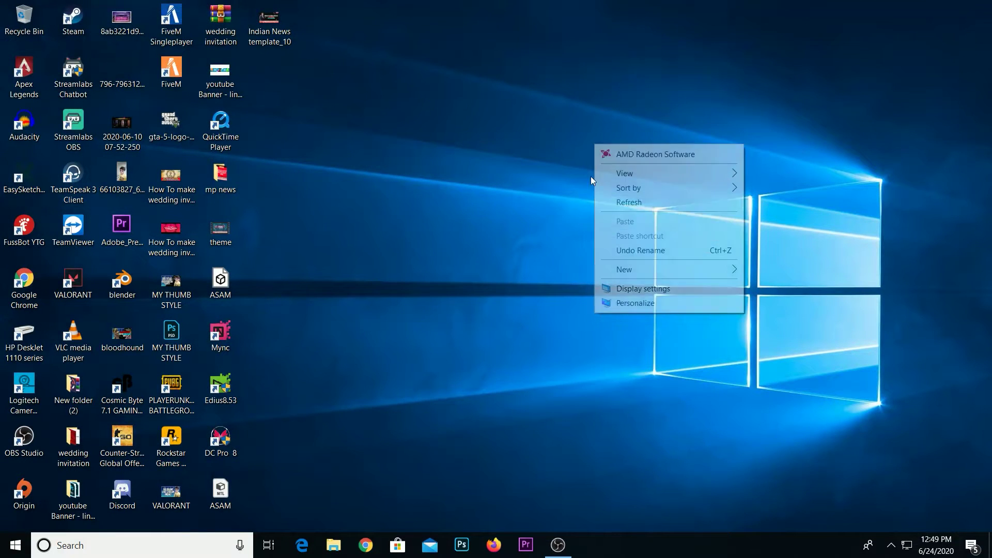
click(620, 203)
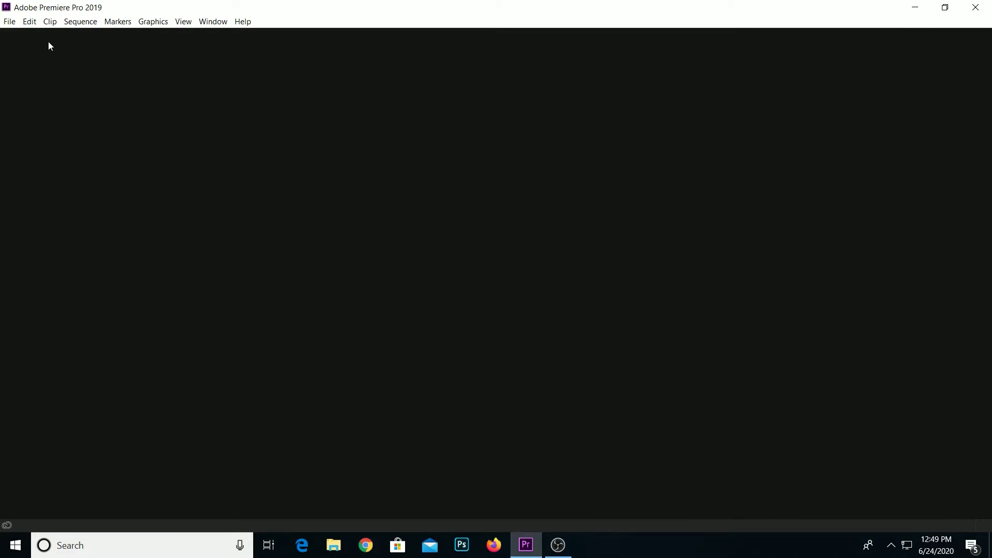
In Premiere Pro, dismiss the Home window and create a new project named "hindi test", overwriting the existing project
click(11, 23)
mouse_move(18, 34)
click(284, 46)
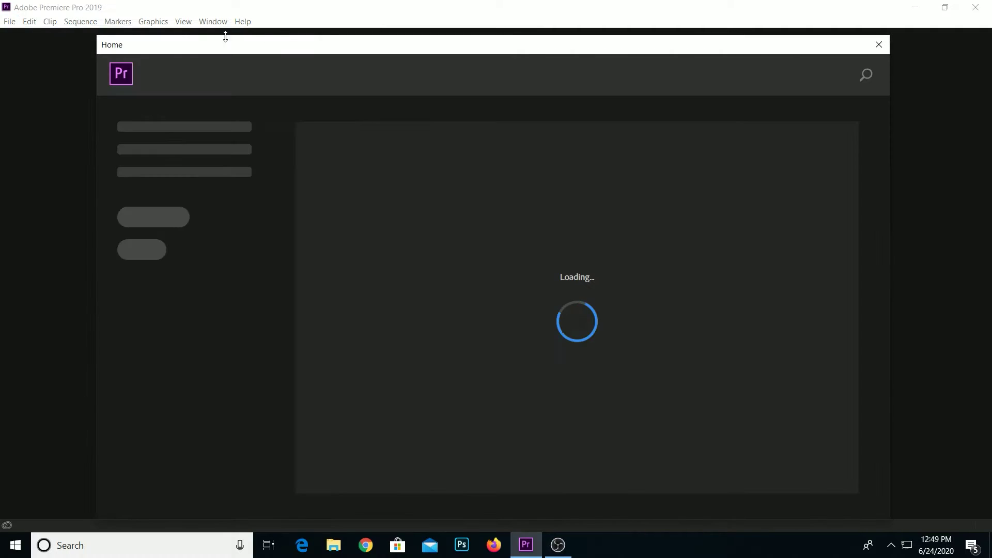
click(878, 44)
click(9, 21)
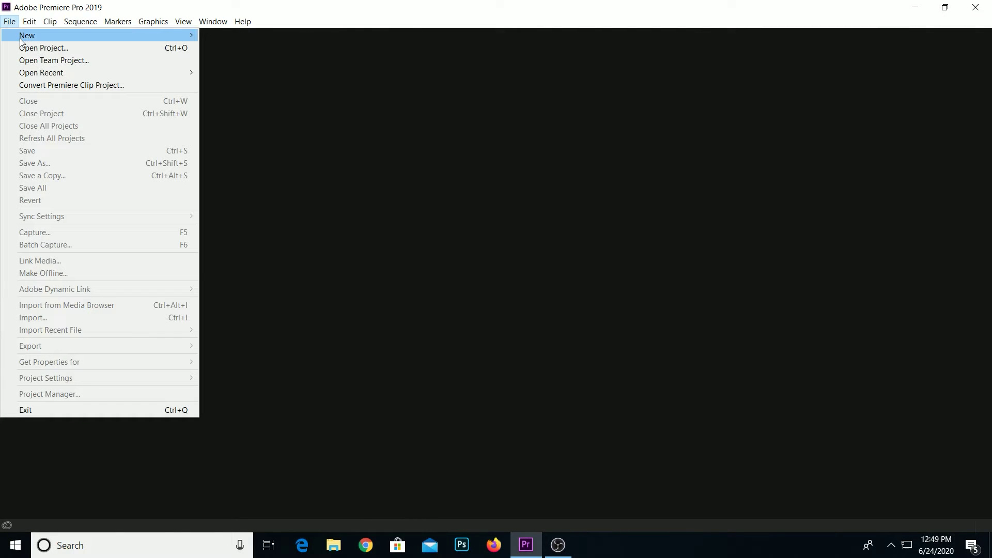
mouse_move(155, 35)
click(262, 36)
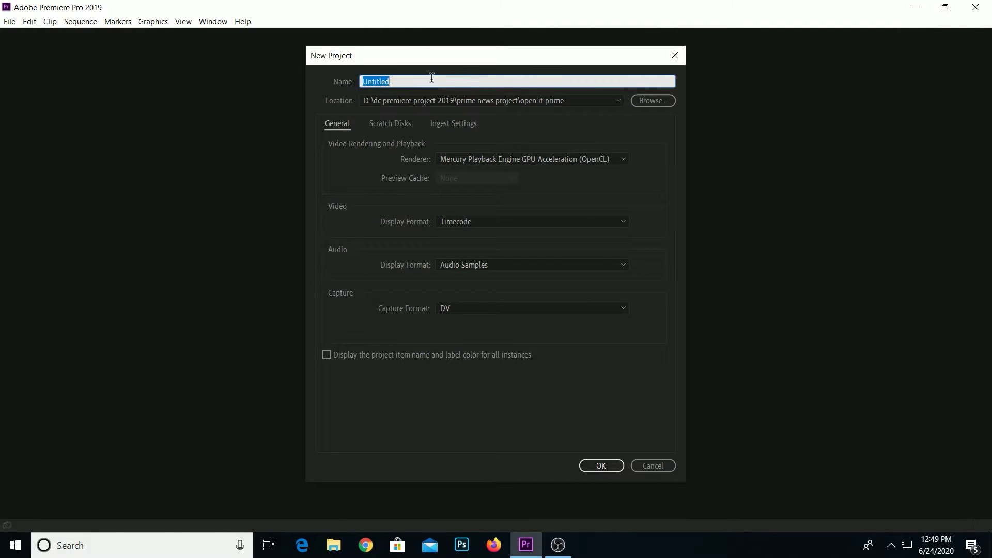
text(hindi test)
key(Return)
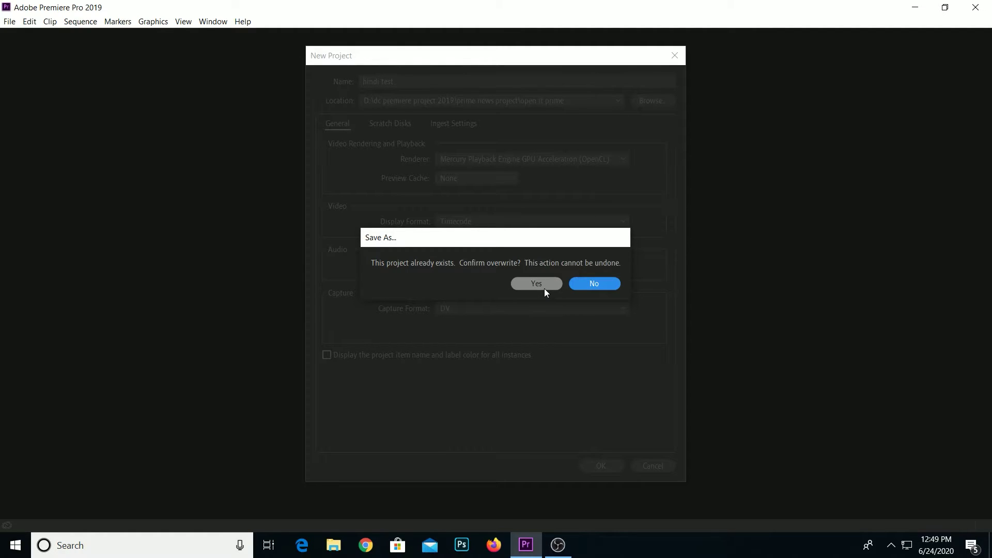
click(532, 283)
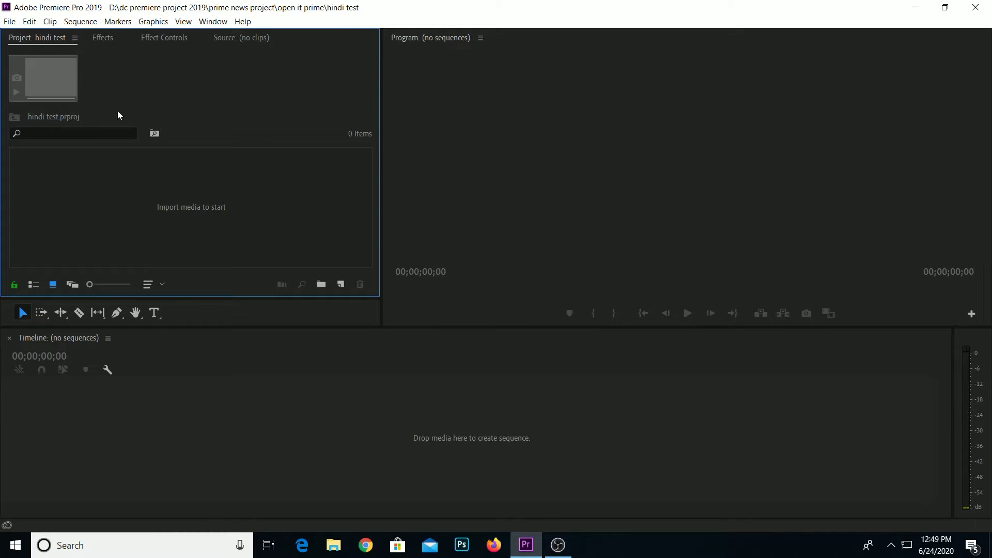
Create a new sequence named Sequence 01 with the DV - NTSC Standard 48kHz preset
click(10, 22)
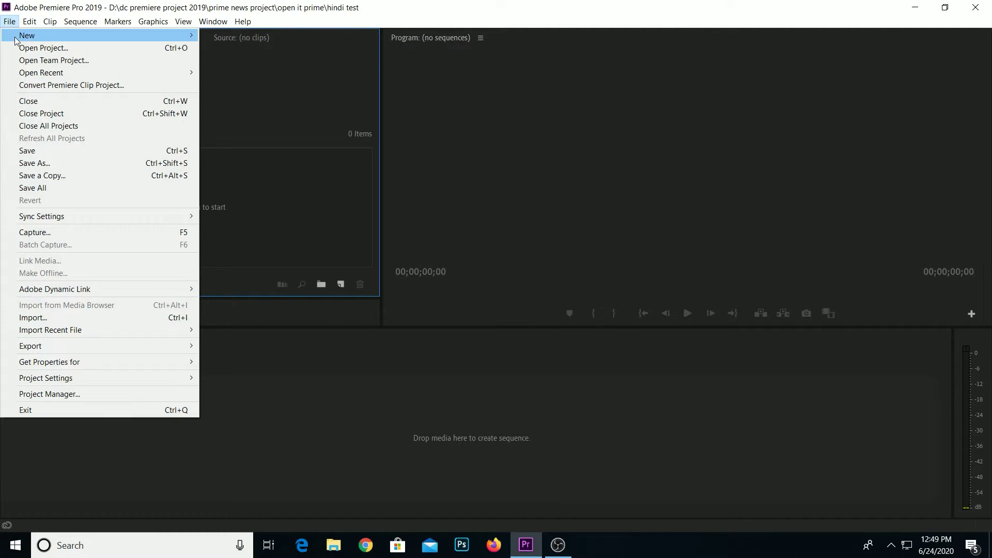
mouse_move(15, 37)
click(273, 61)
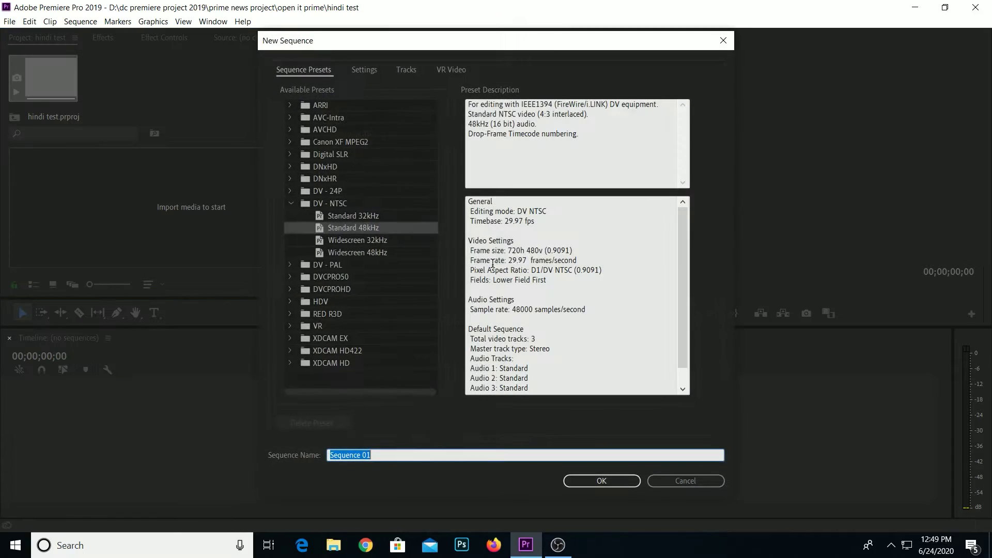
click(610, 480)
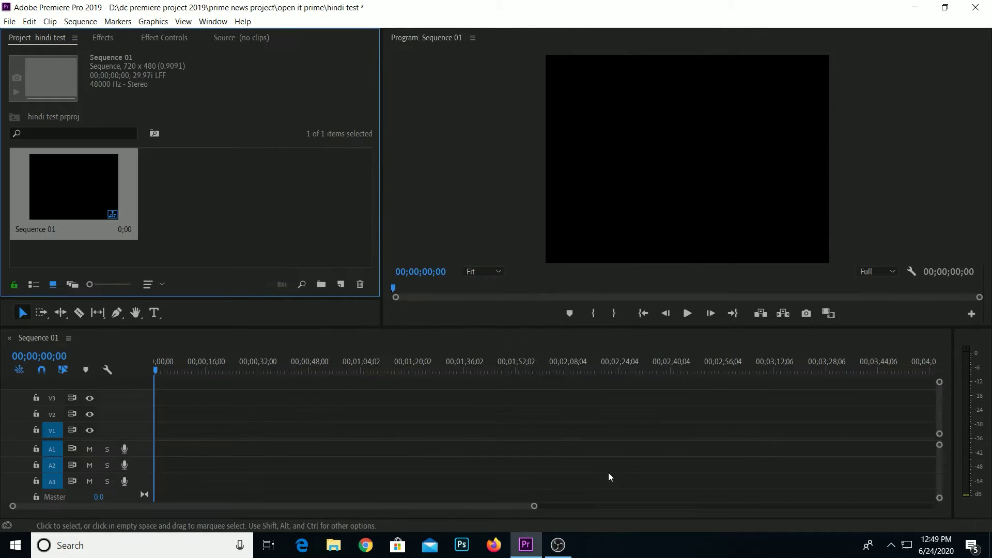
Create a 720 x 480 legacy title named Title 01 and draw a text box covering most of its title-safe area
right_click(283, 215)
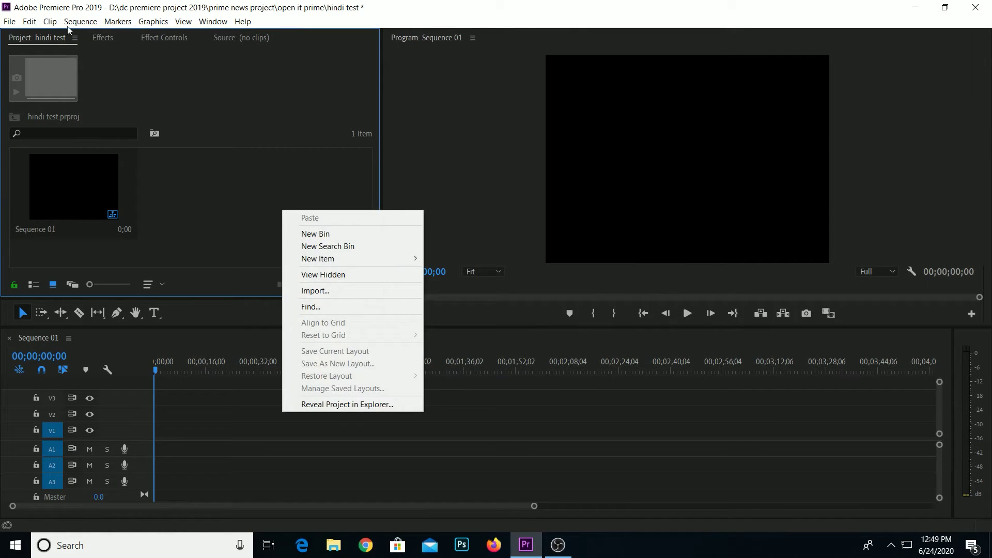
click(10, 21)
mouse_move(15, 34)
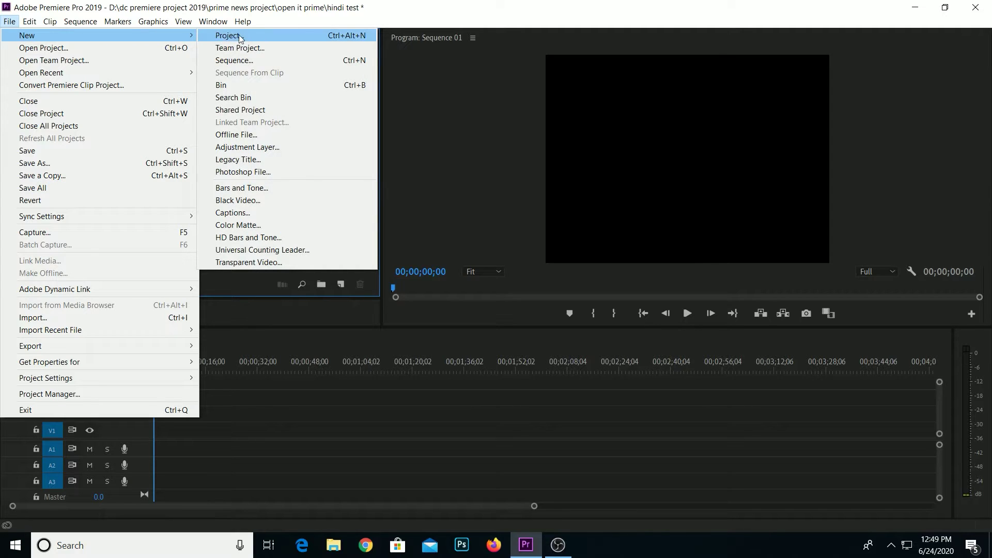
click(258, 161)
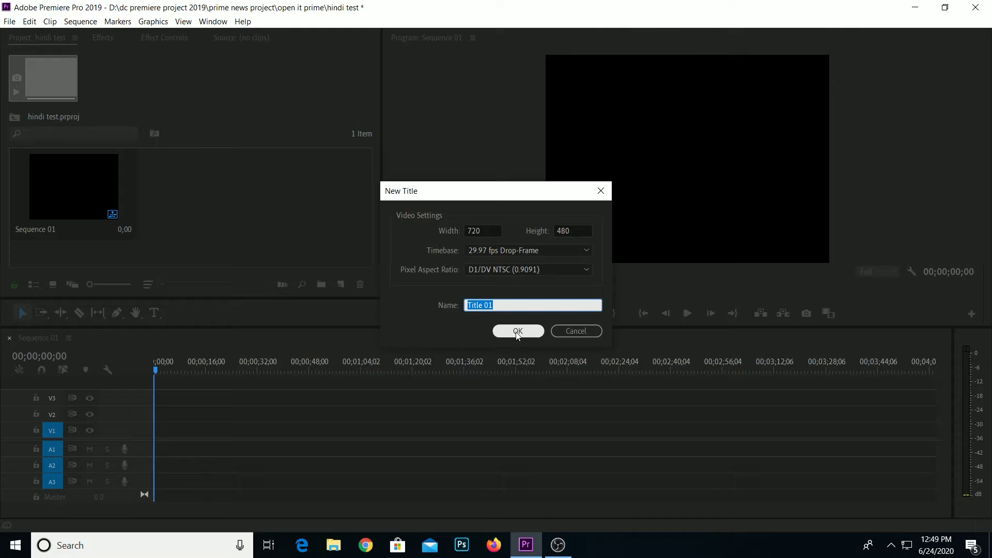
click(517, 332)
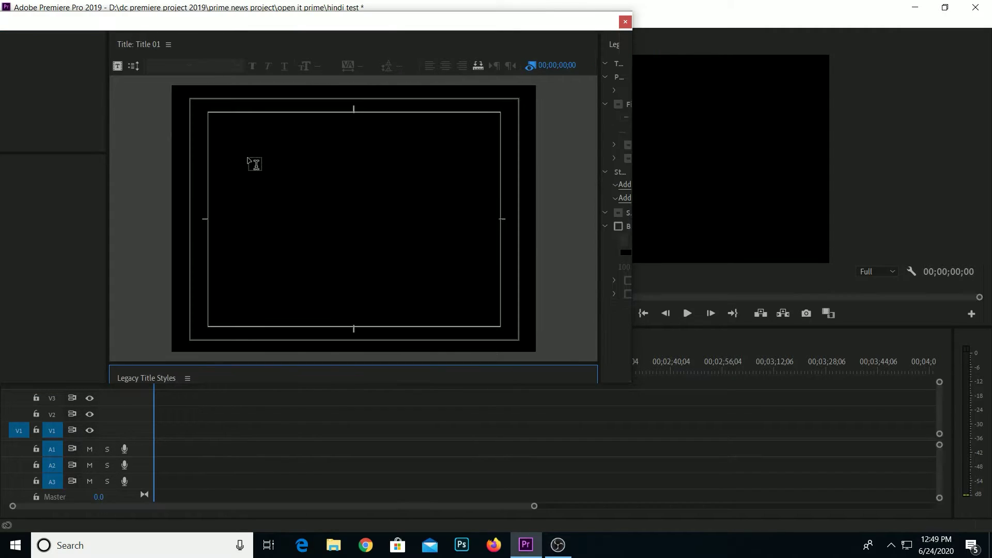
drag(216, 115, 481, 323)
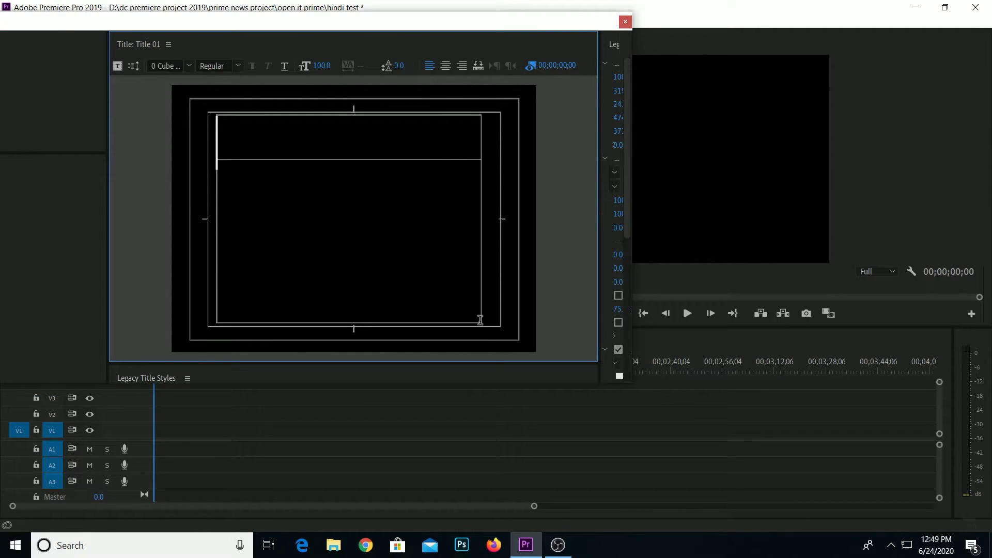
In Chrome, search for "hindi khabar", and on hindikhabar.com open the Kanpur news article about the NHRC notice
click(366, 545)
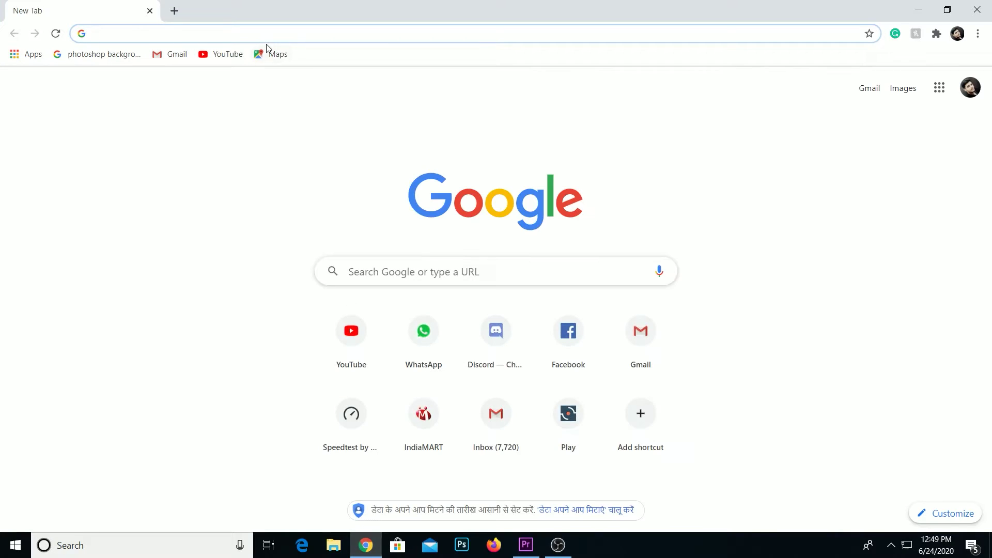
click(267, 35)
text(hindi khabar)
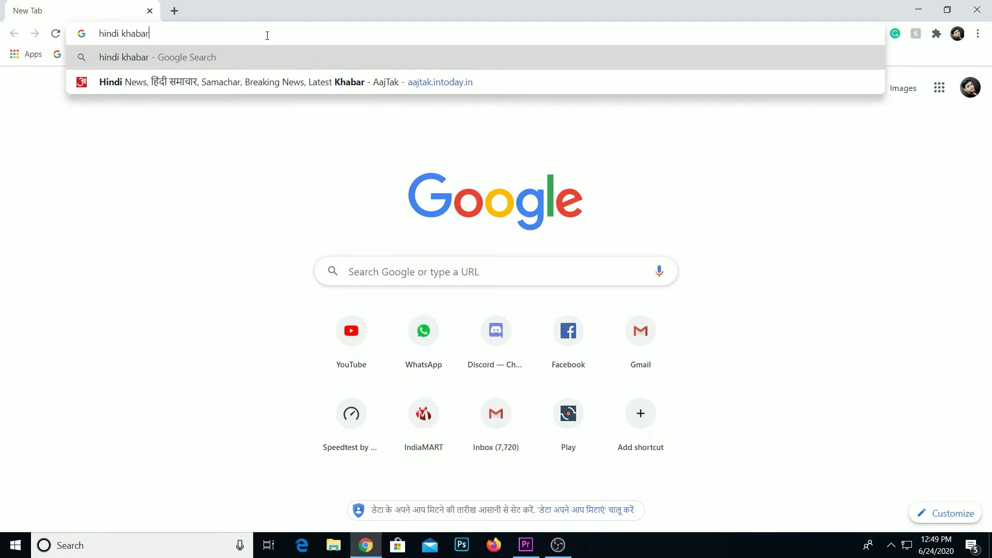
key(Return)
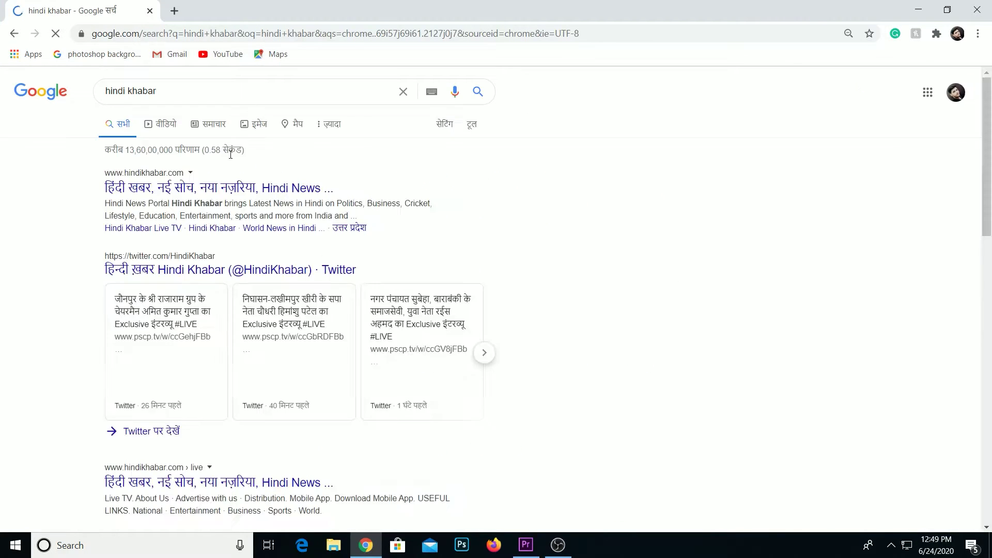
click(170, 190)
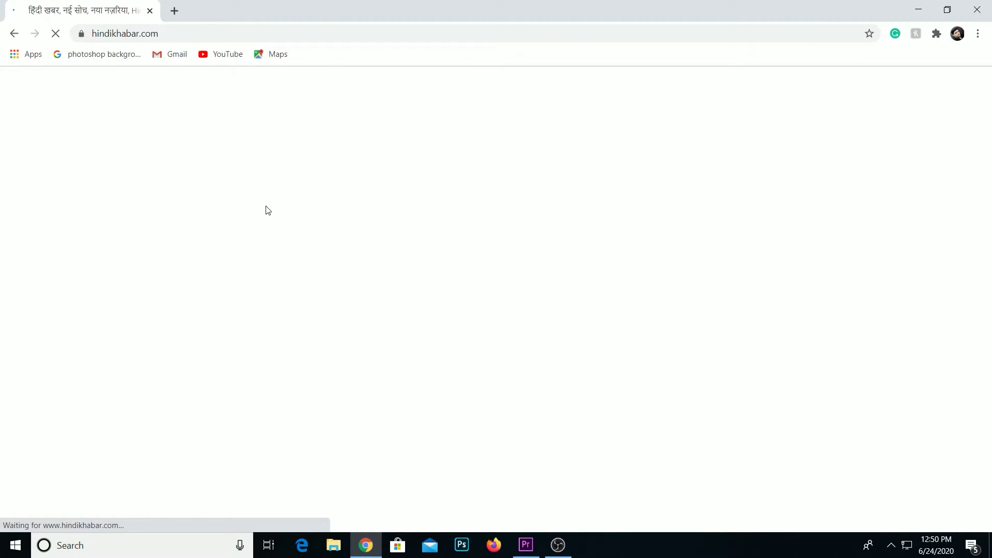
scroll(335, 213, down, 3)
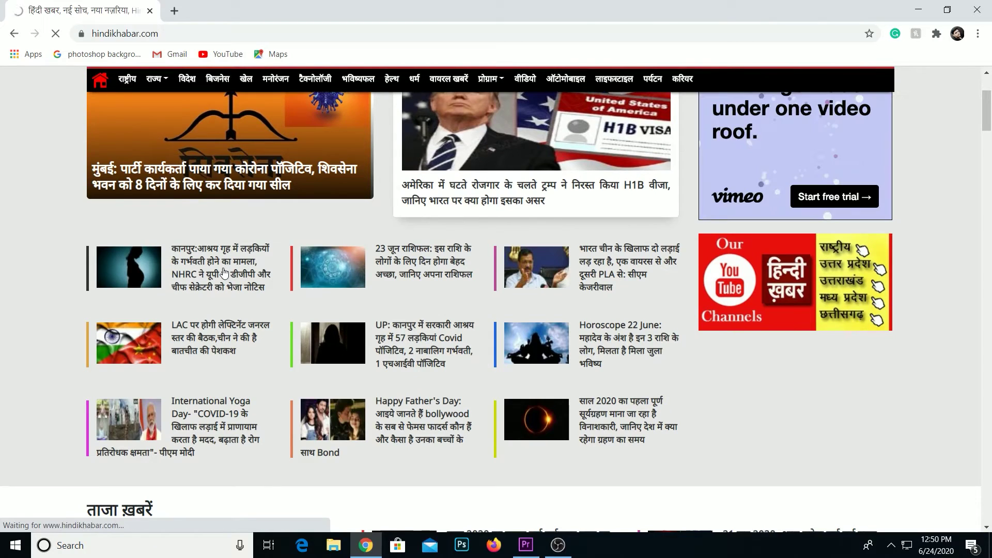
click(223, 273)
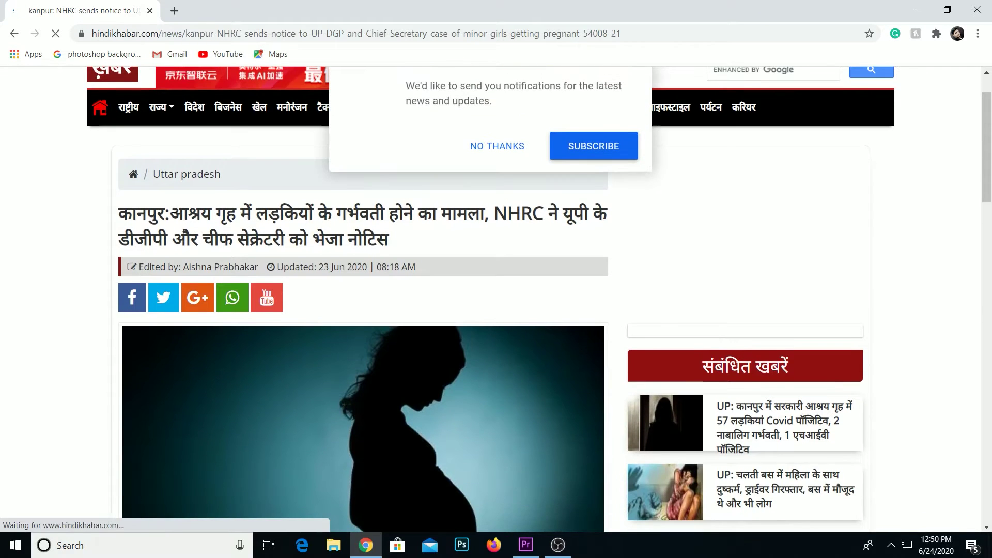
Copy the article's Hindi headline after "कानपुर:" and paste it into Title 01's text box in Premiere Pro
drag(172, 212, 391, 243)
right_click(329, 228)
click(362, 237)
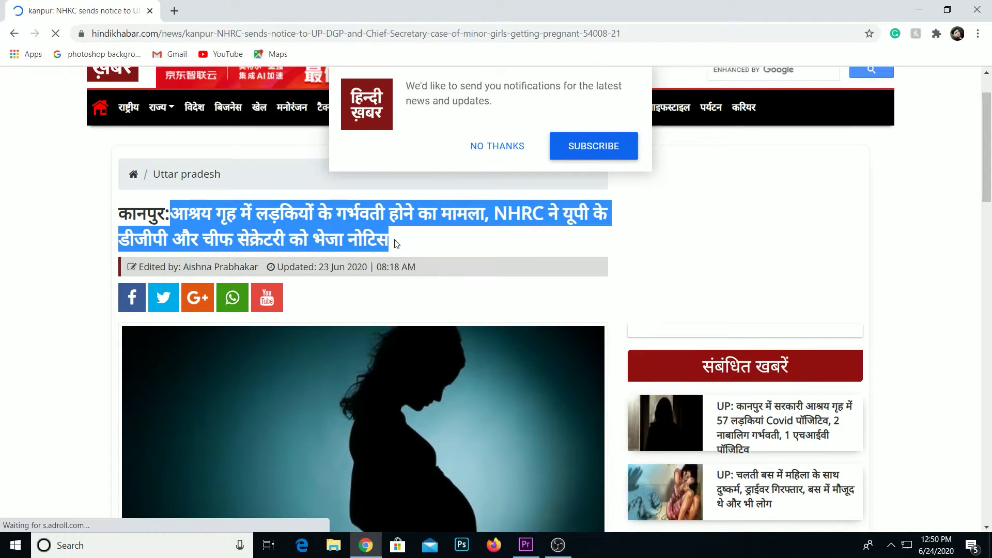
click(526, 545)
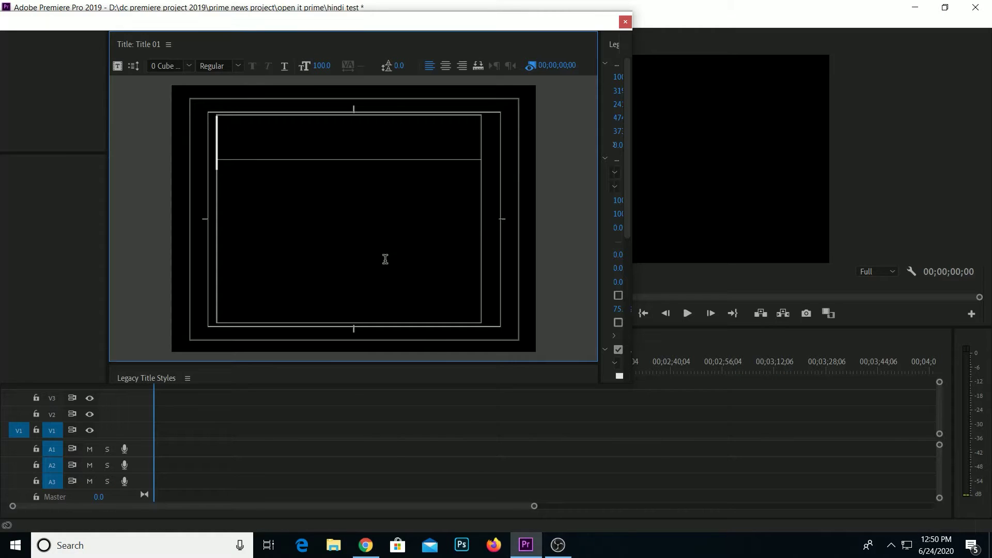
key(ctrl+v)
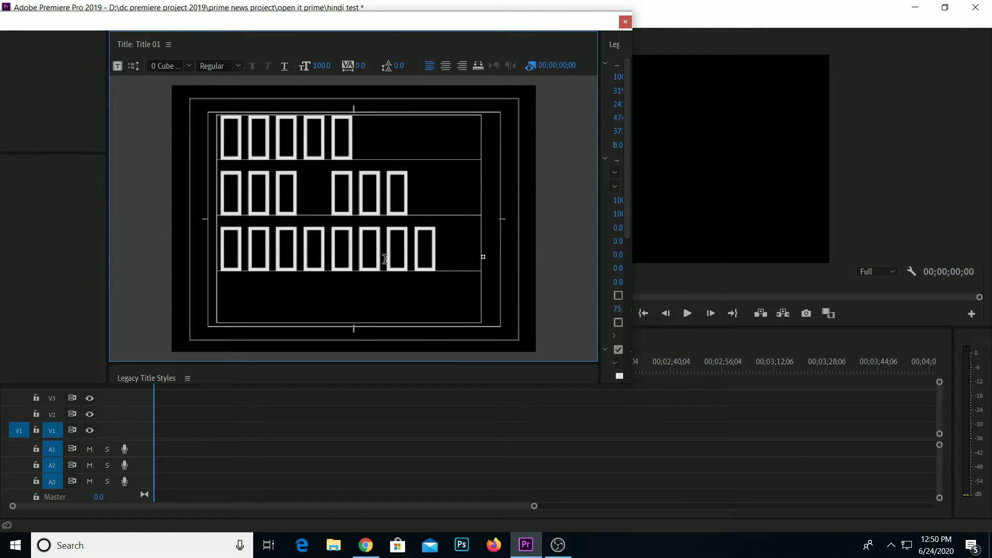
Set all of the pasted text in Title 01 to the Mukta font
key(ctrl+a)
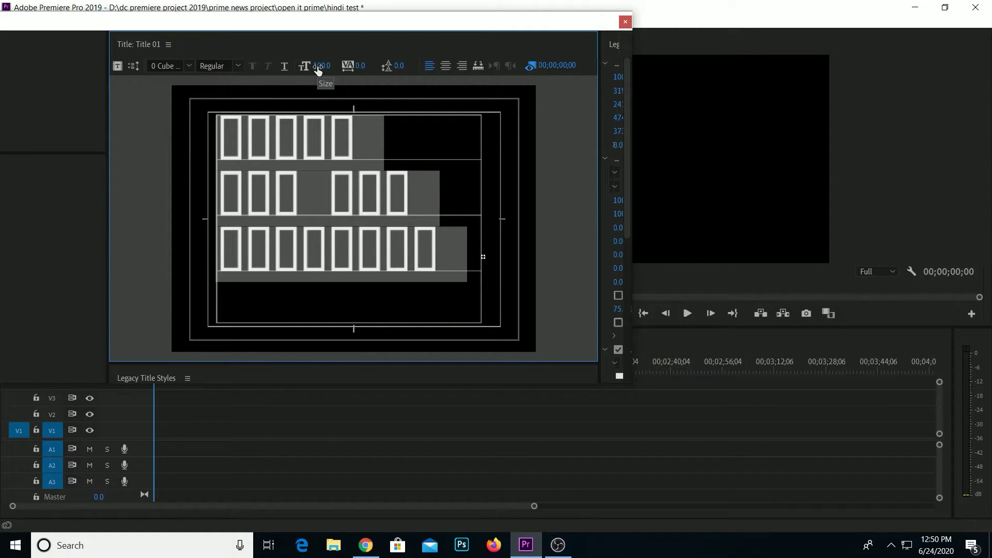
click(174, 65)
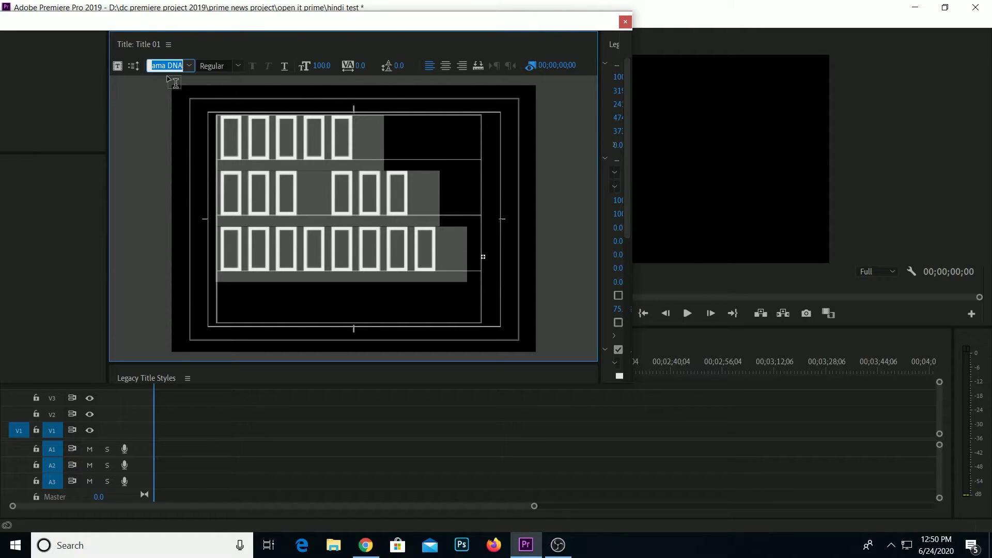
text(Teko)
click(158, 65)
text(MATRIXuk)
key(Return)
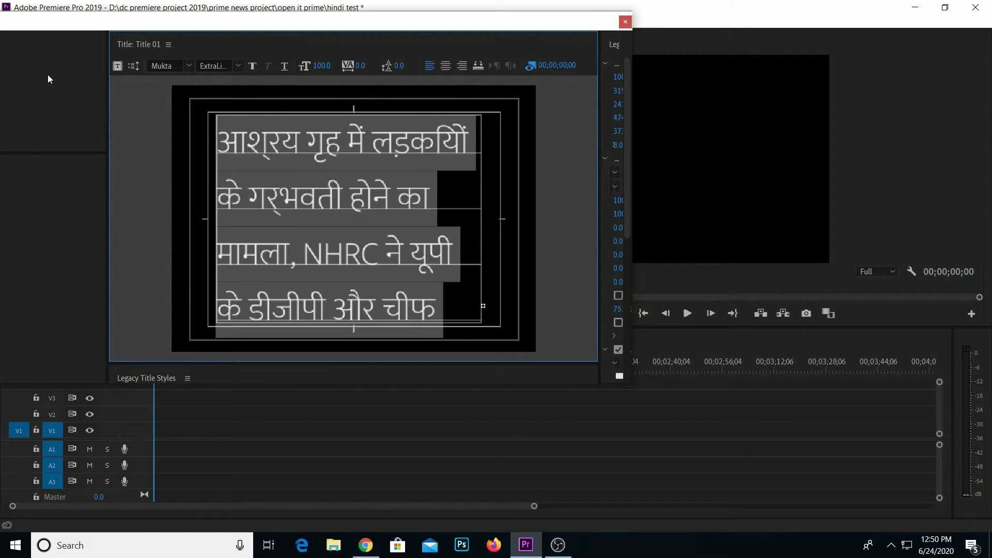
Examine how the joined Hindi letters render in Title 01's first three lines, and close the title window
click(280, 196)
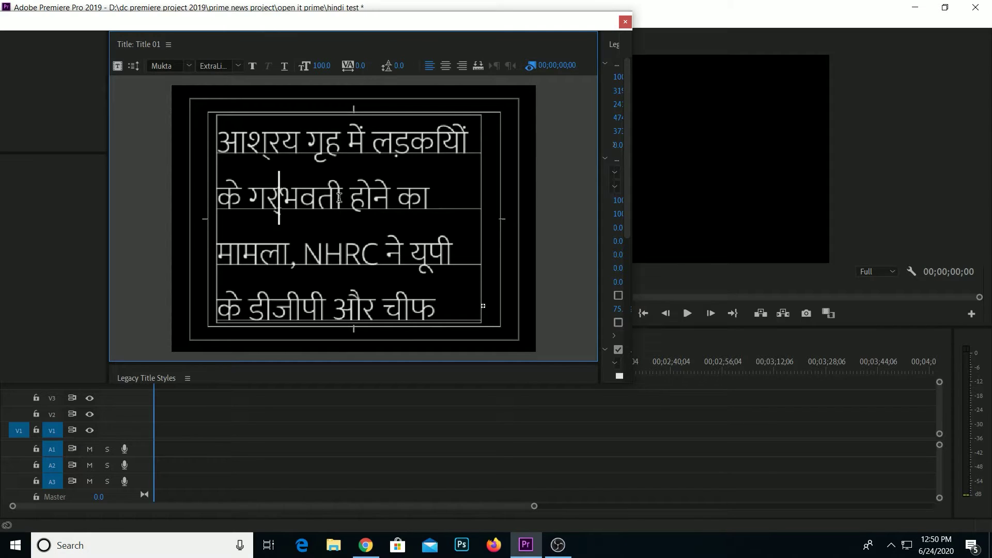
drag(230, 144, 315, 230)
click(263, 144)
drag(251, 147, 309, 151)
click(337, 149)
click(225, 149)
drag(224, 149, 318, 155)
drag(227, 205, 296, 204)
click(265, 253)
drag(288, 258, 296, 258)
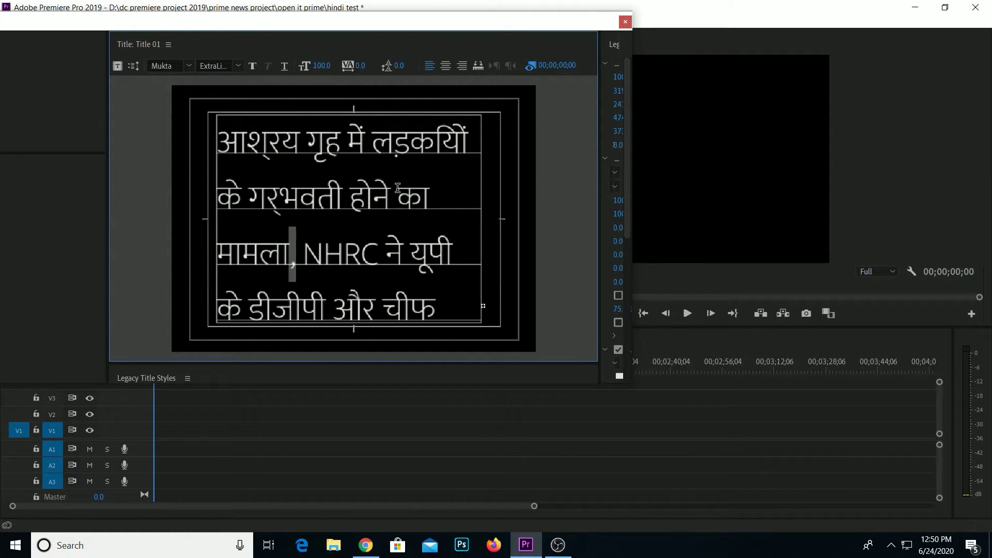
click(625, 22)
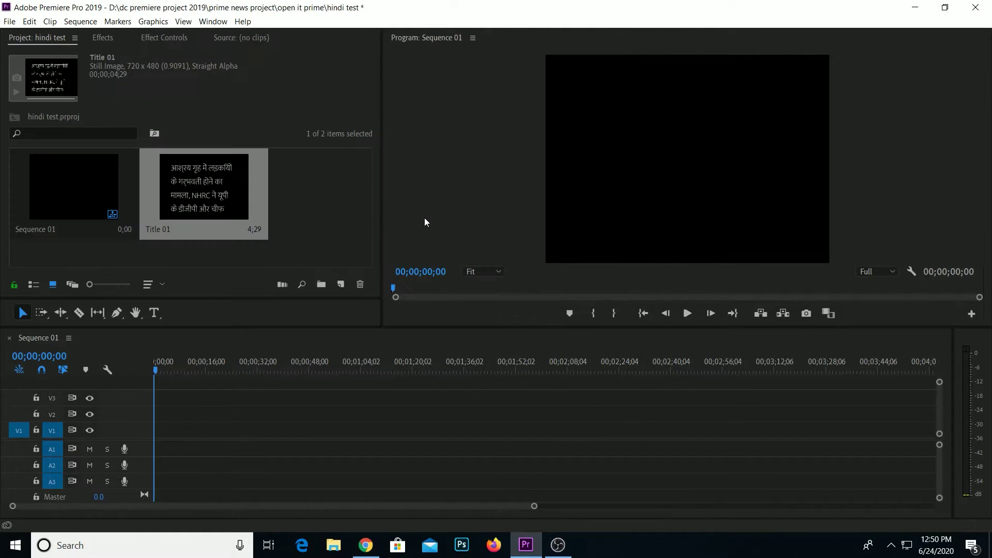
Set the text engine to South Asian and Middle Eastern in the Graphics preferences
click(30, 22)
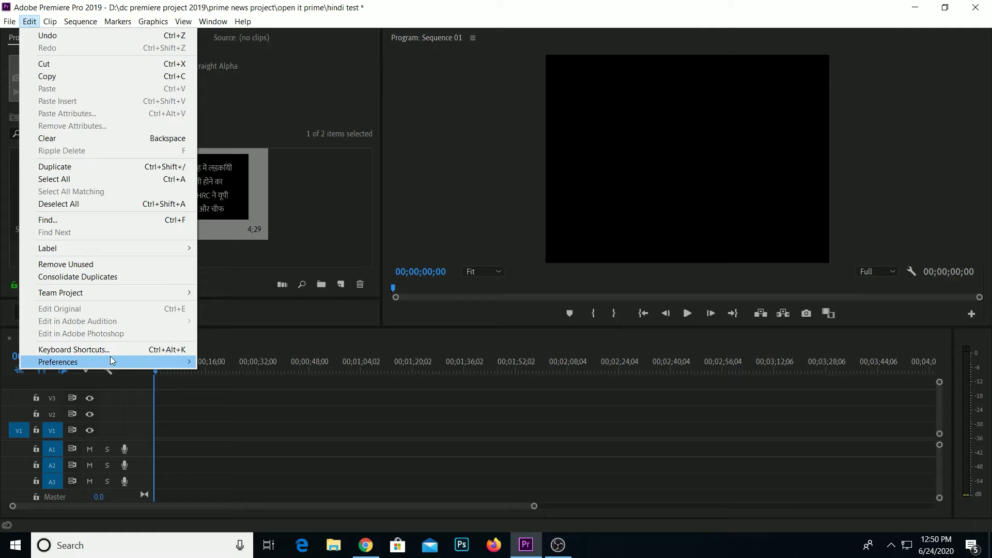
mouse_move(110, 356)
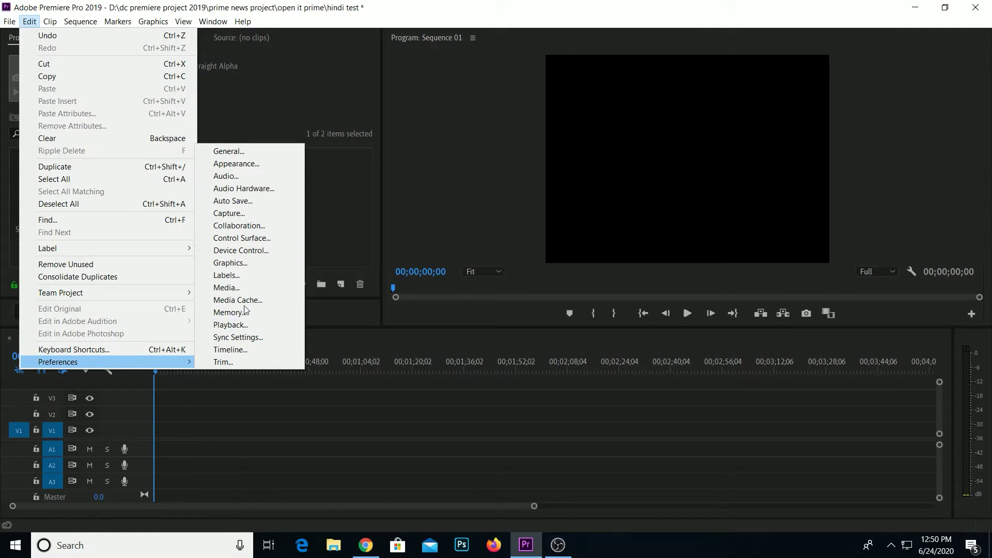
click(256, 259)
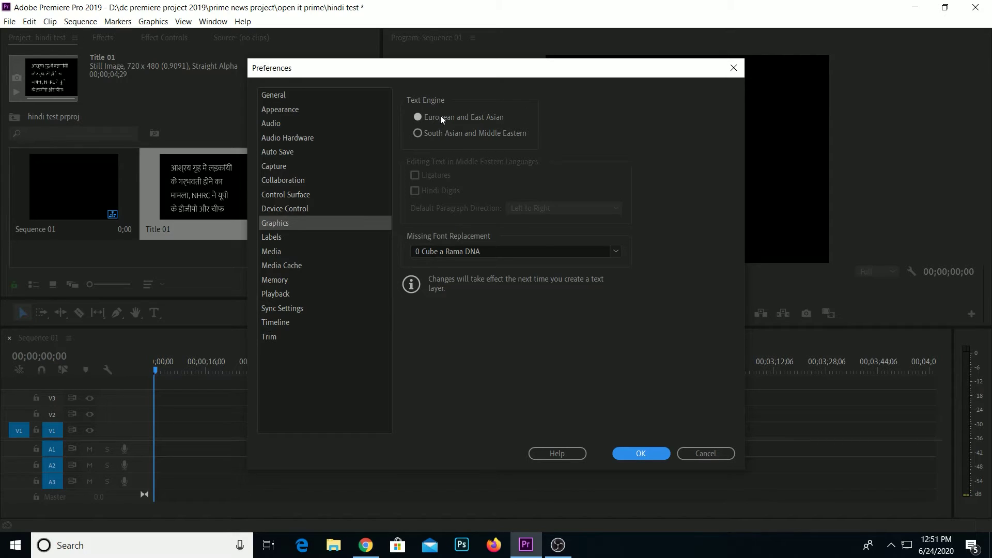
click(417, 134)
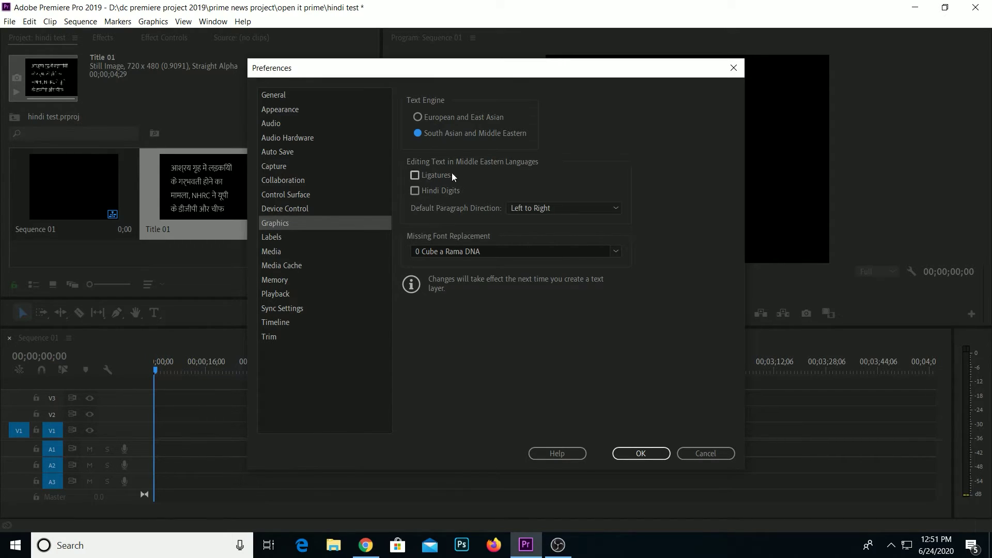
click(641, 454)
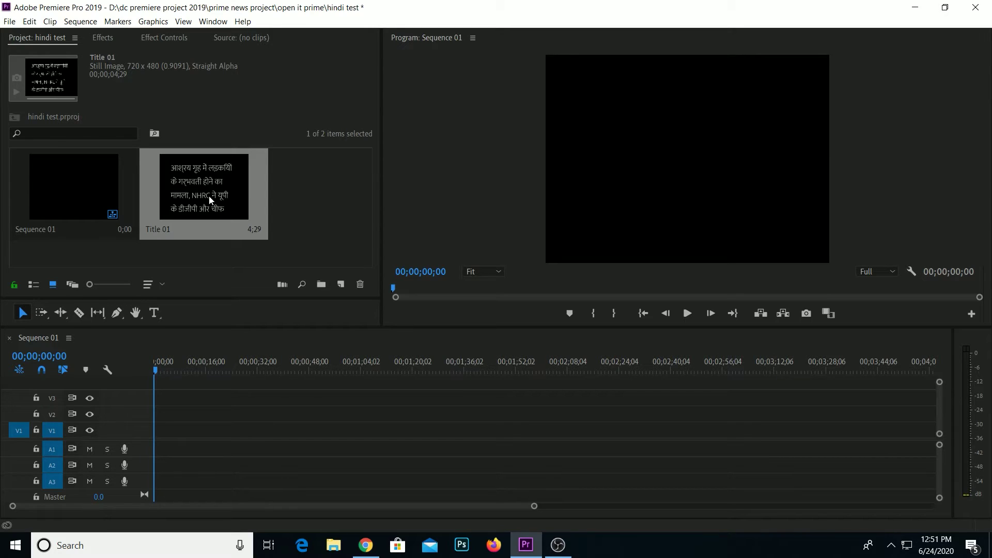
Delete Title 01 from the project and save the project
key(Delete)
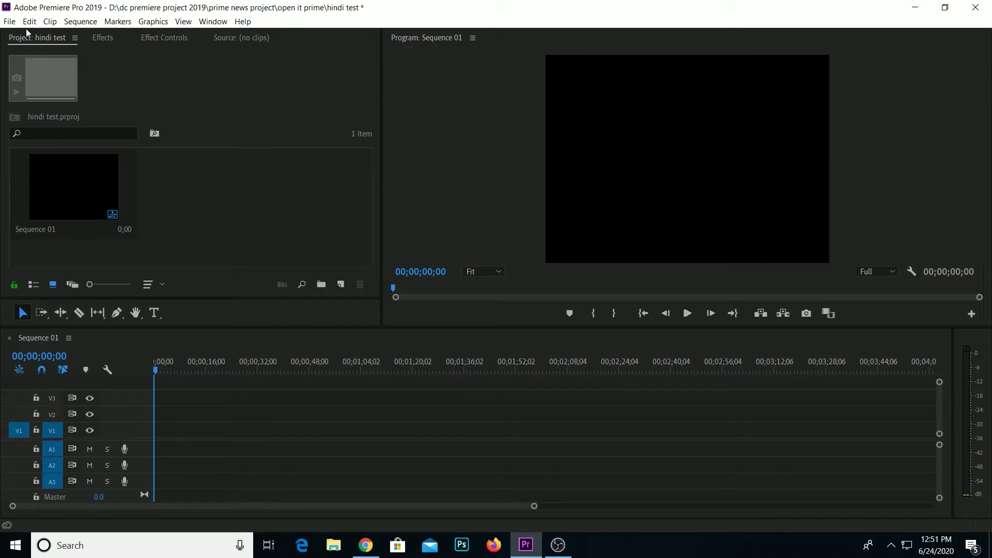
click(10, 21)
click(57, 151)
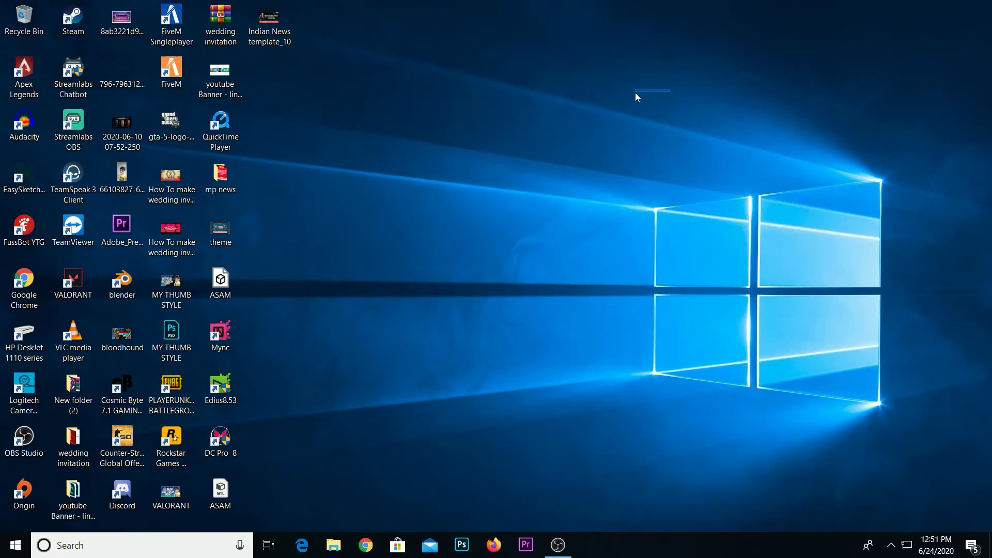
Refresh the desktop, relaunch Premiere Pro and reopen the recent project "hindi test"
right_click(671, 89)
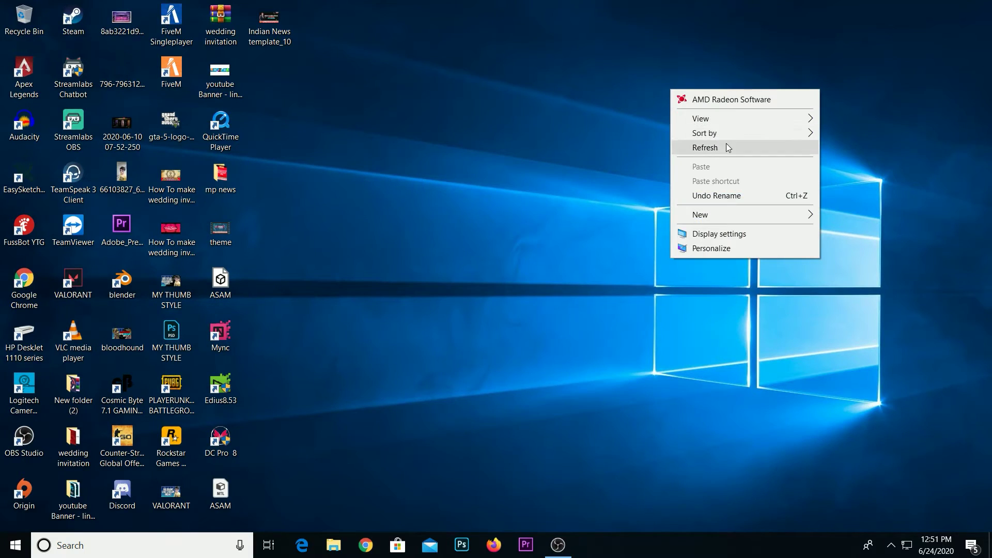
click(727, 146)
right_click(658, 129)
click(728, 184)
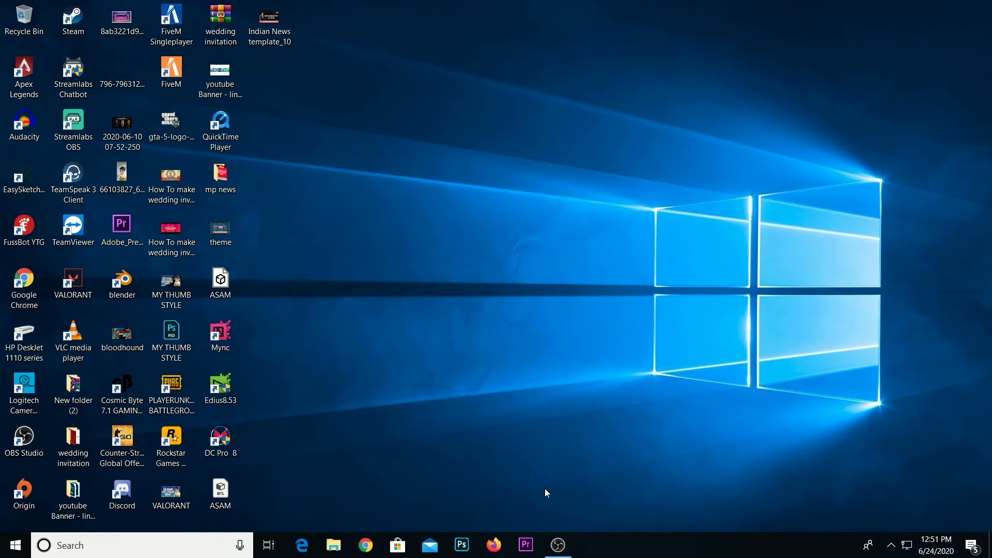
click(529, 539)
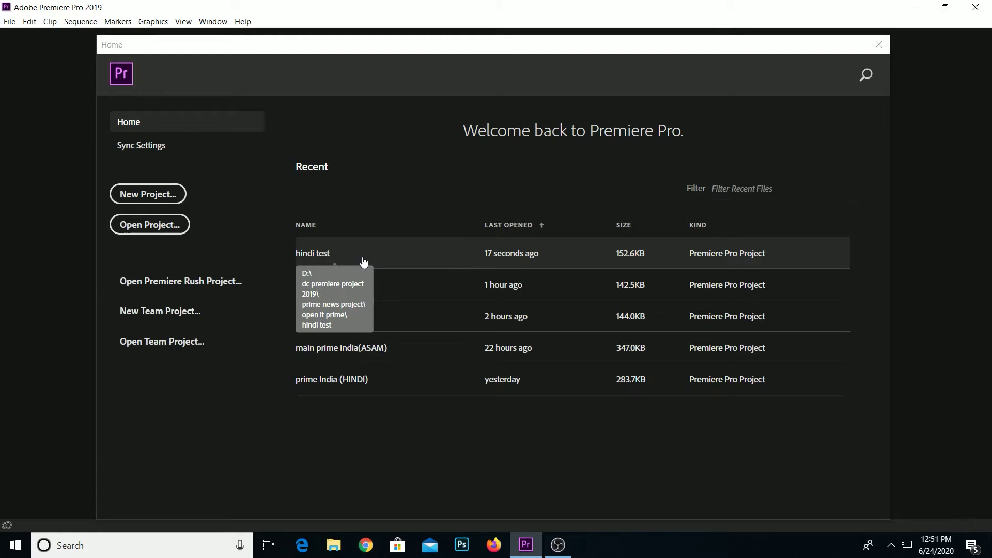
click(374, 258)
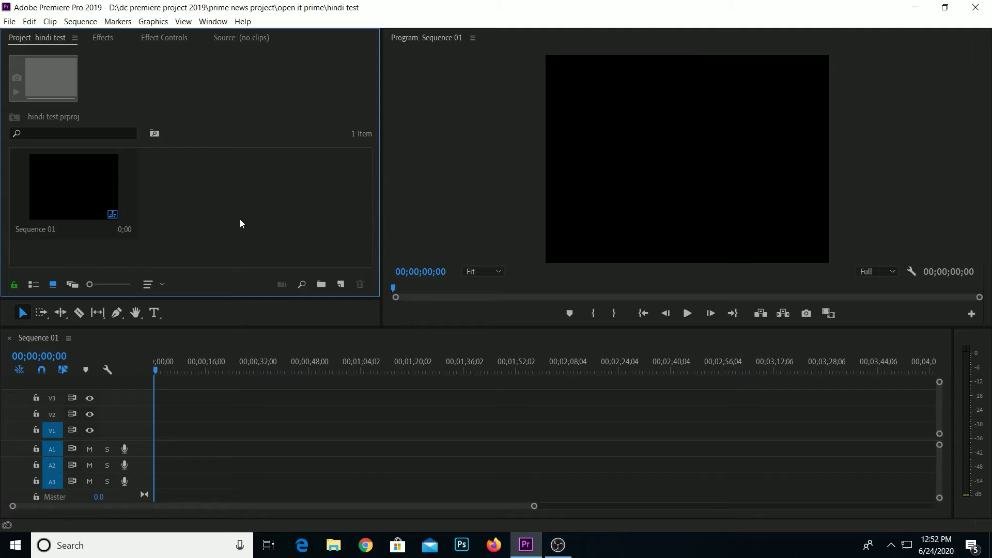
Create a 720 x 480 legacy title named Title 02 and draw a large text box inside its title-safe area
click(9, 22)
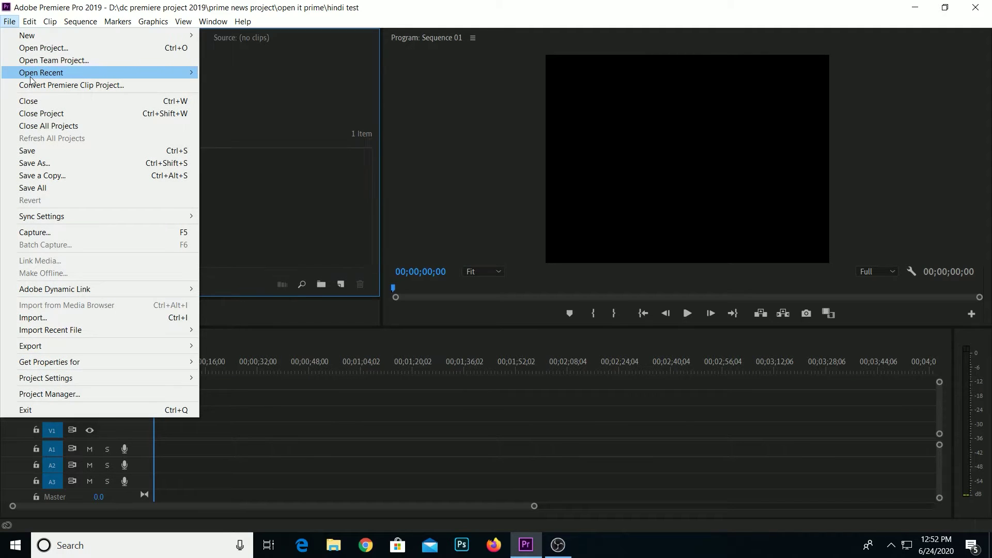
mouse_move(31, 78)
mouse_move(32, 37)
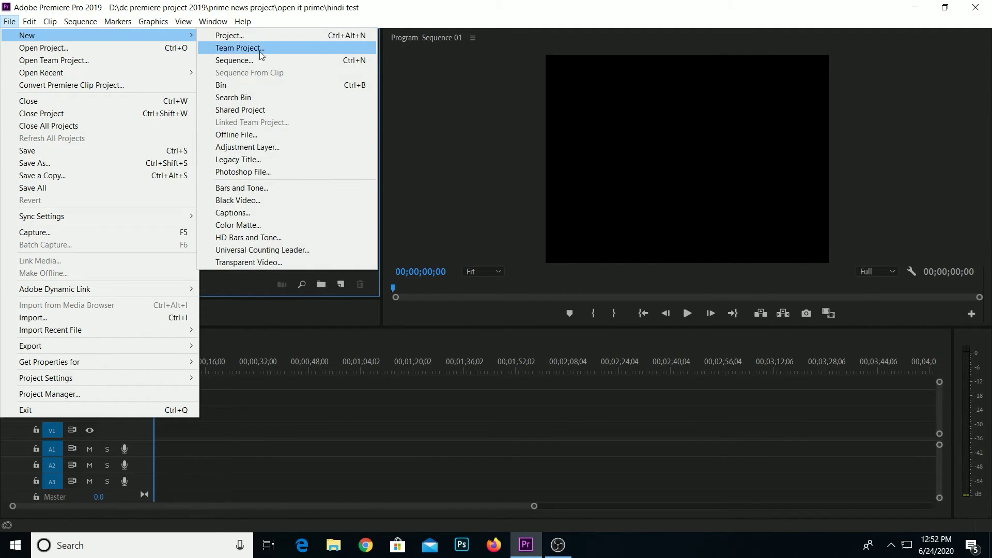
click(248, 160)
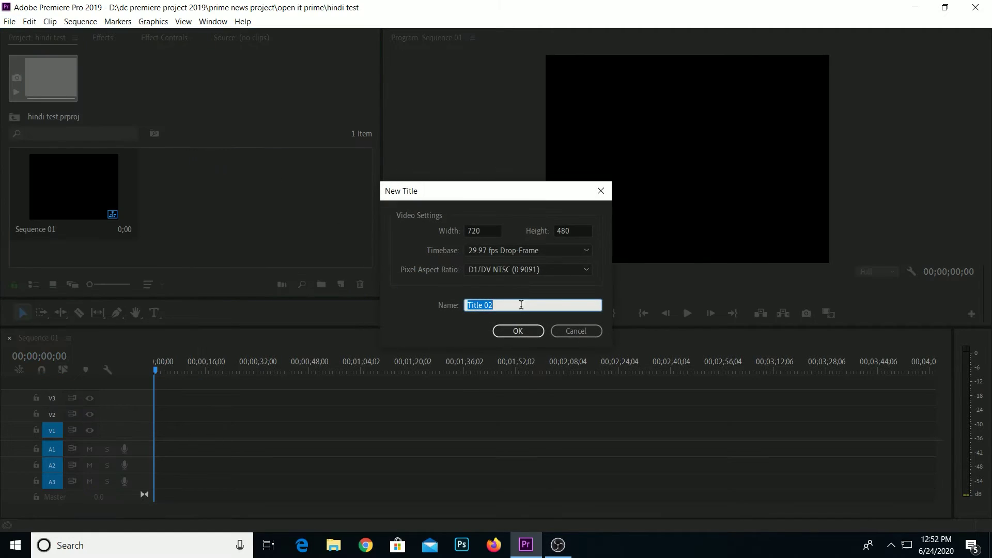
click(499, 327)
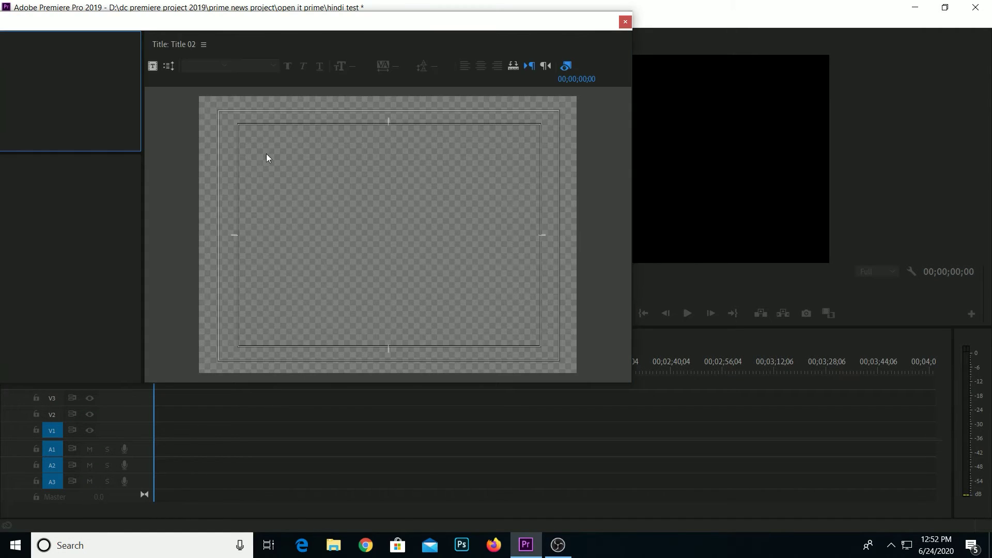
drag(249, 132, 491, 303)
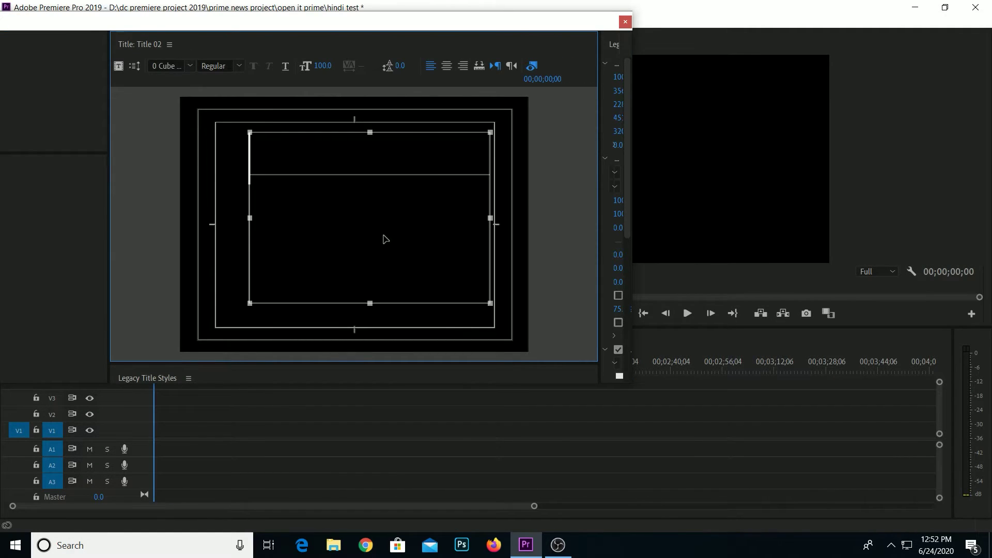
Paste the copied Hindi headline into Title 02's text box and set all of its text to the Mukta font
key(ctrl+v)
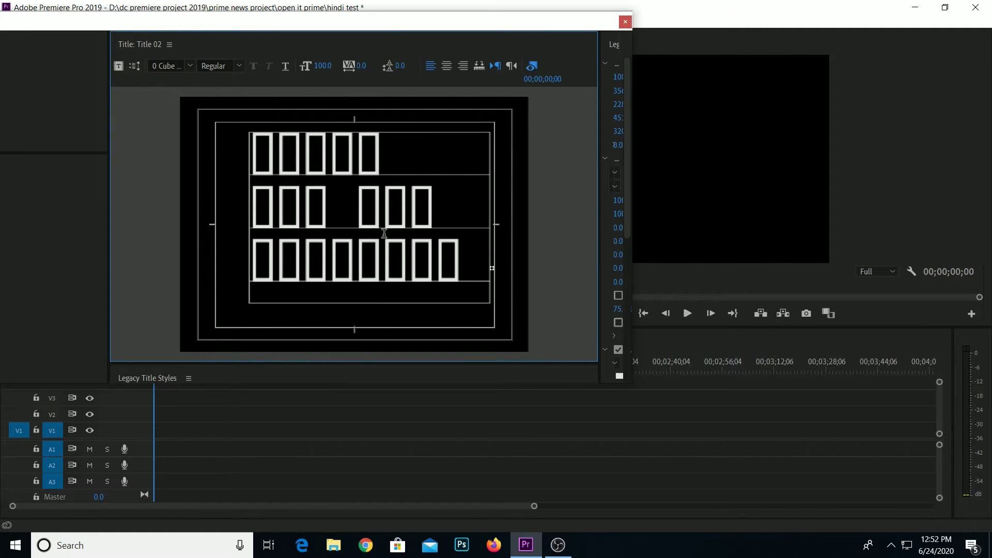
key(Escape)
click(363, 211)
key(ctrl+a)
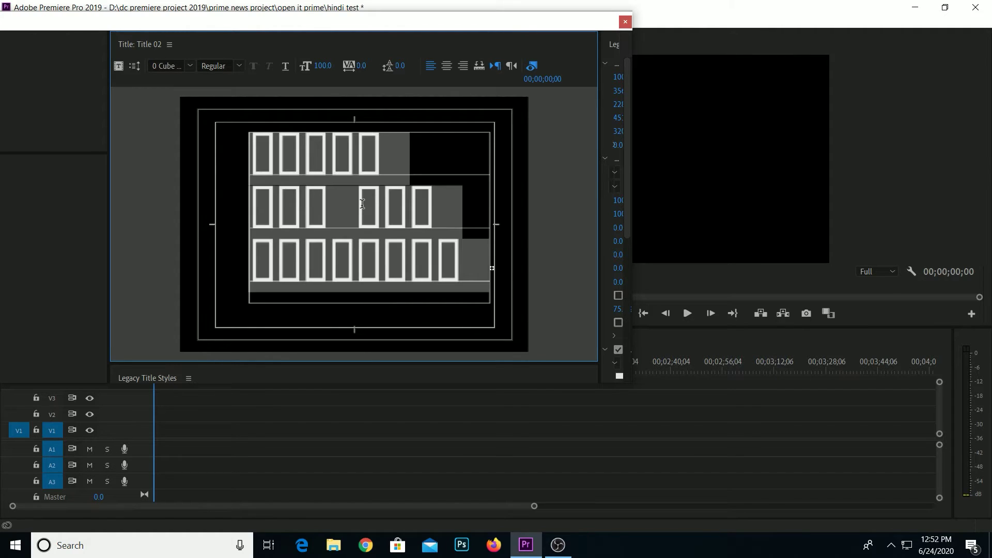
click(165, 66)
text(Mukta)
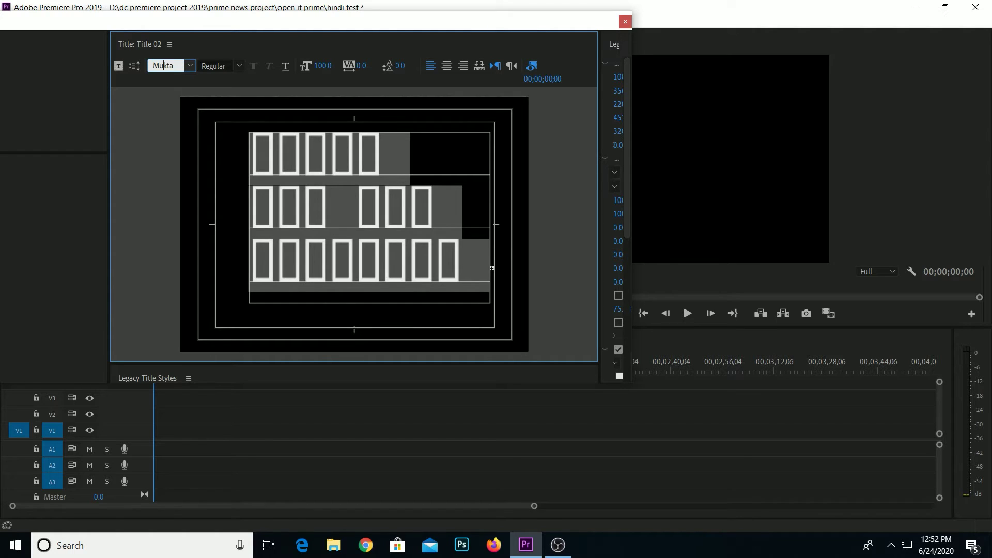
key(Return)
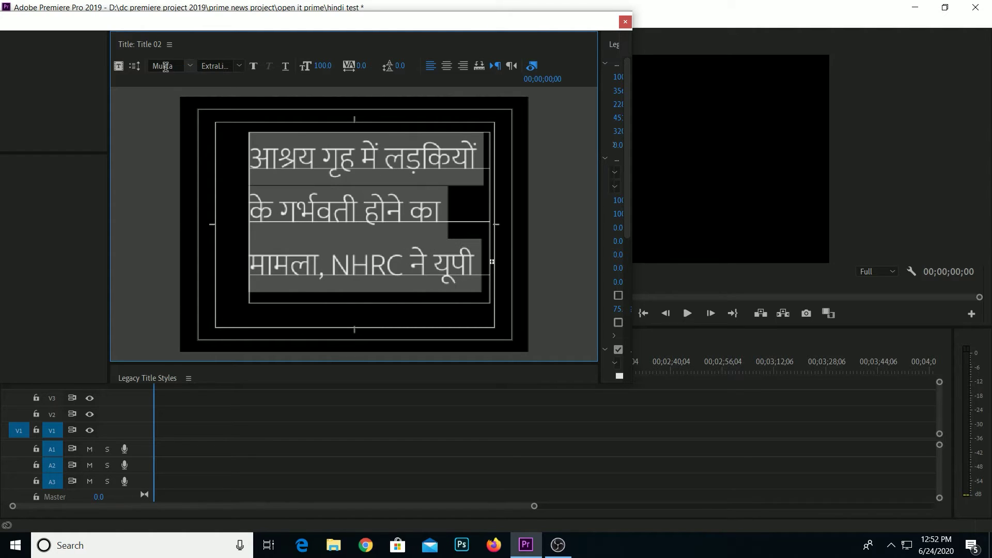
Try the ExtraBold and Medium weights on all of Title 02's Hindi text, set it to SemiBold and close the title editor
click(356, 209)
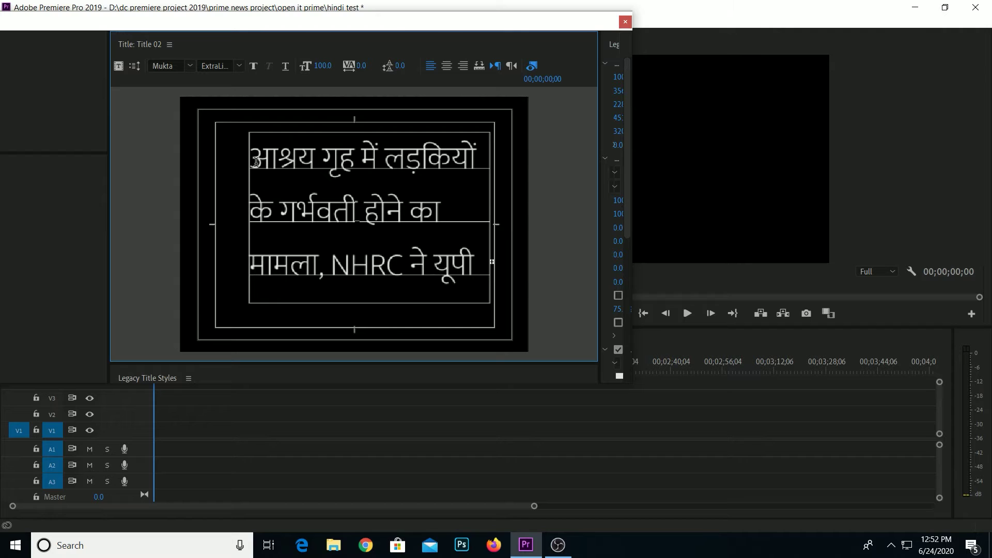
drag(252, 158, 469, 269)
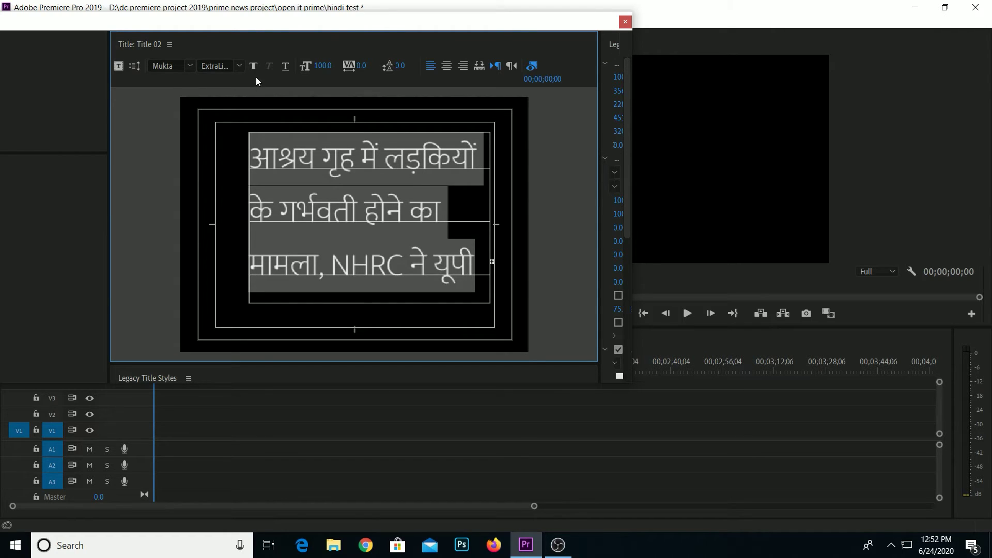
click(239, 65)
click(243, 96)
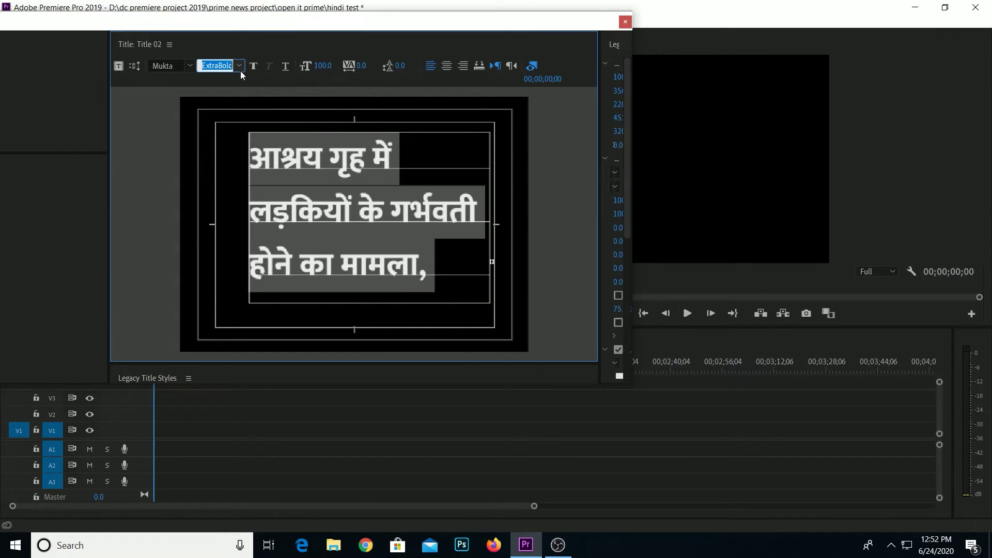
click(240, 67)
click(247, 140)
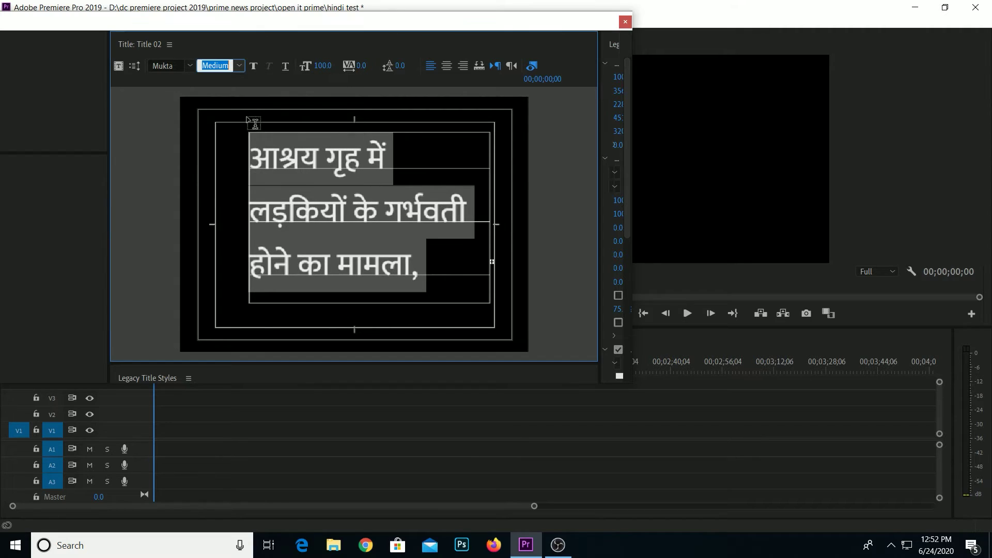
click(240, 66)
click(239, 172)
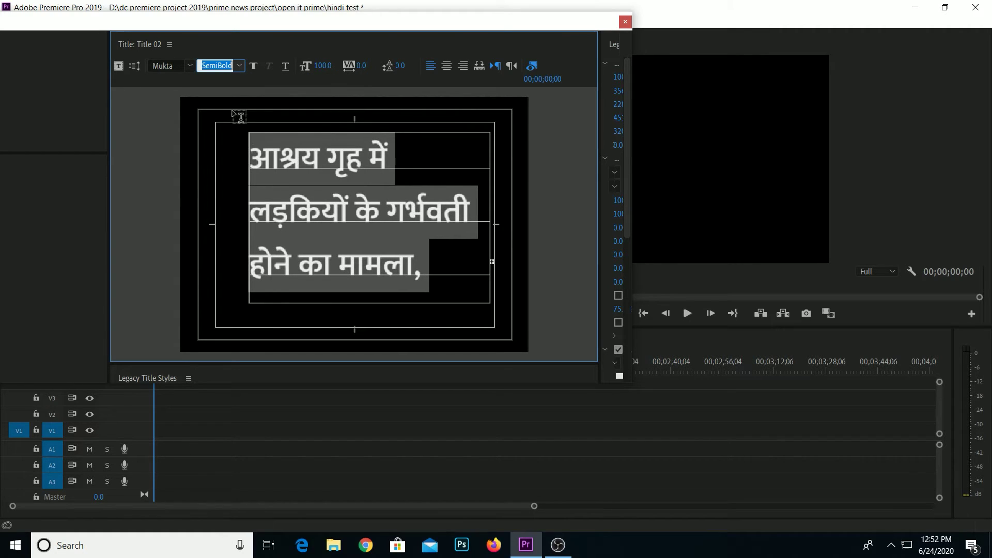
click(355, 219)
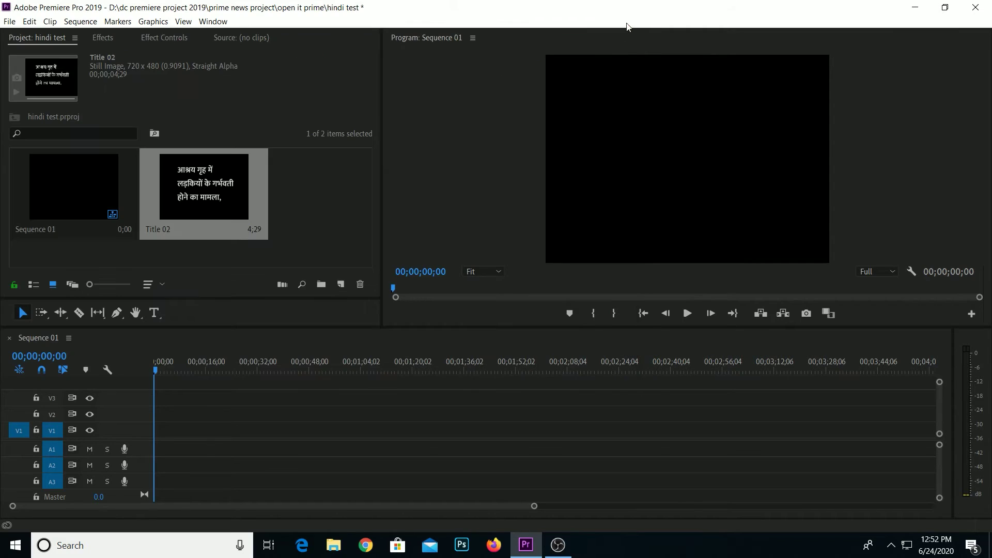
click(625, 21)
click(282, 218)
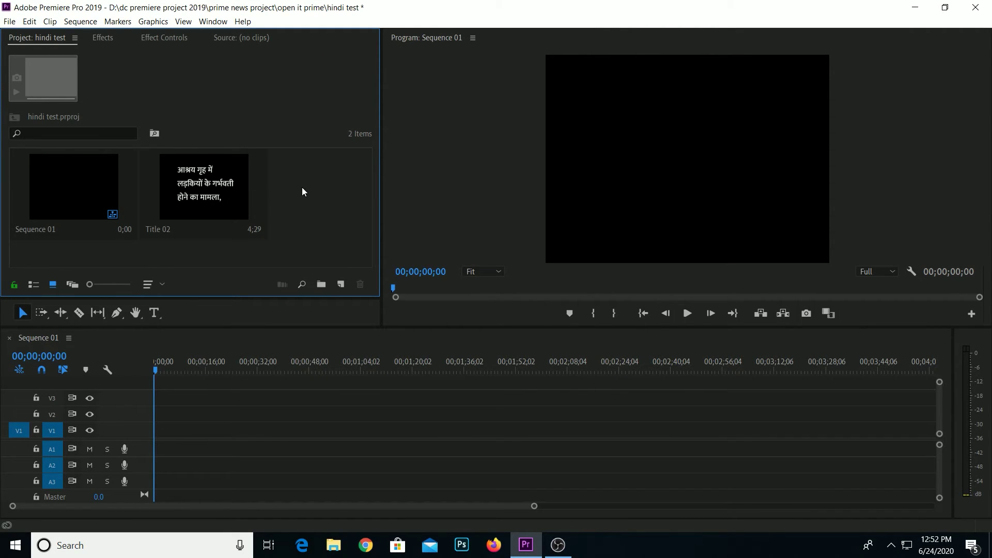
drag(305, 188, 96, 196)
click(269, 211)
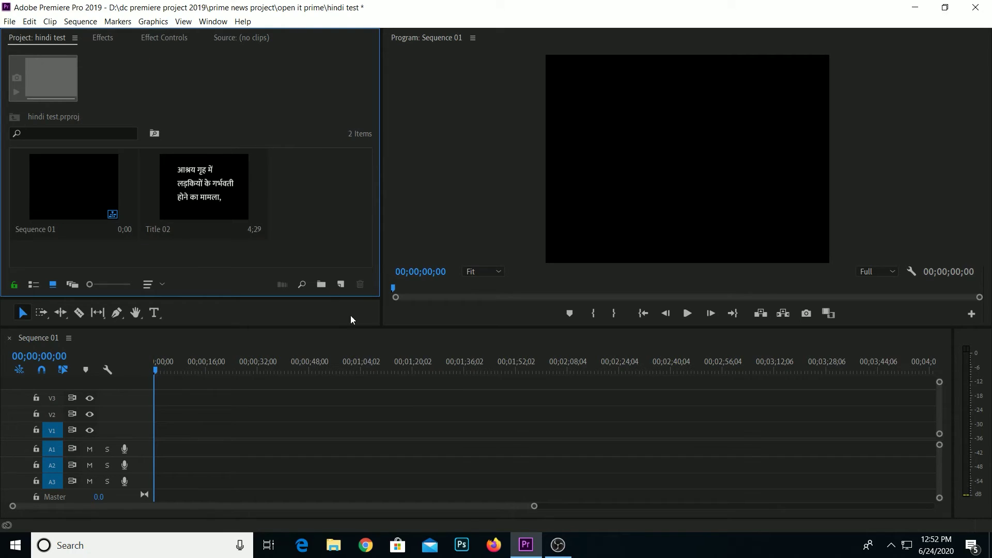
Switch to Chrome, search Google for "google hindi input" and open the online Google Input Tools try-out page
click(368, 546)
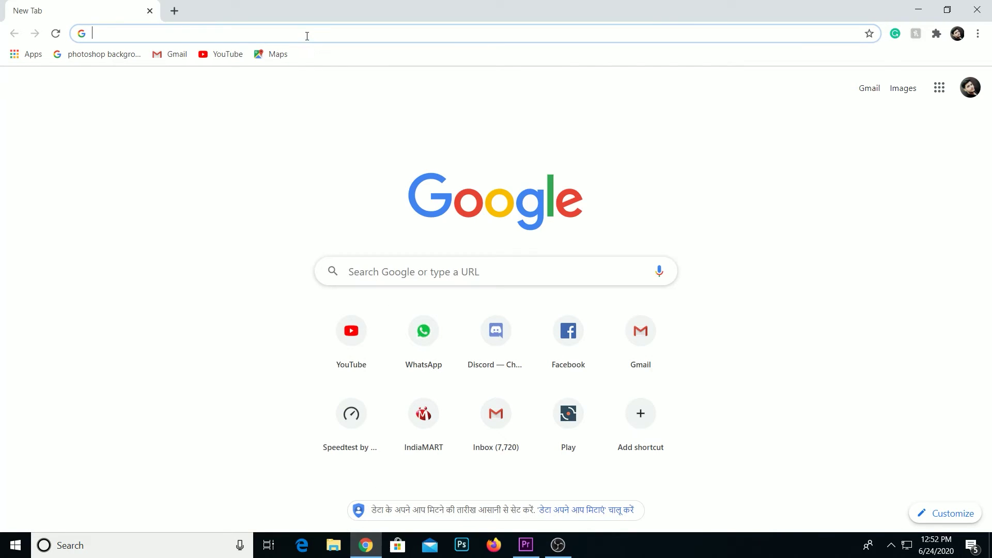
click(307, 36)
text(googl)
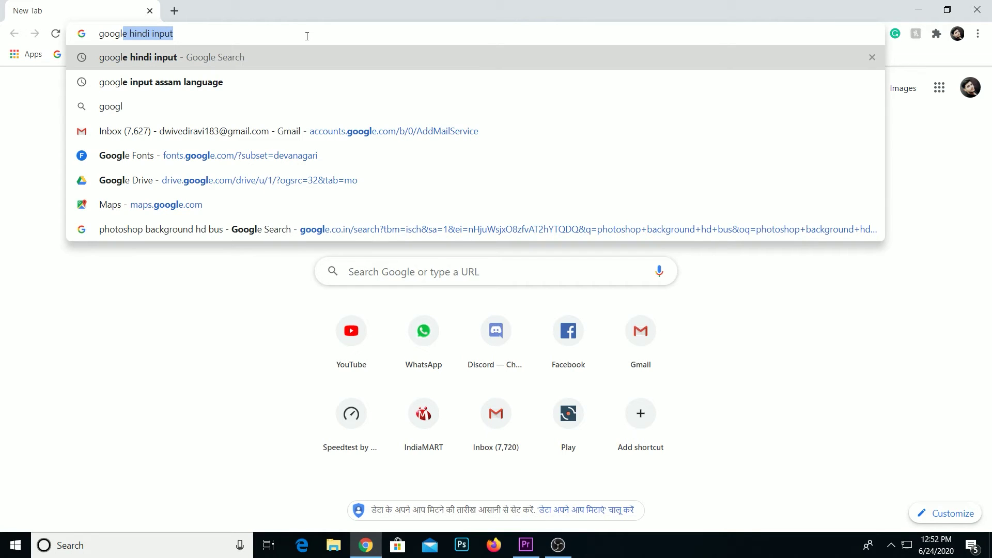
text(e hindi i)
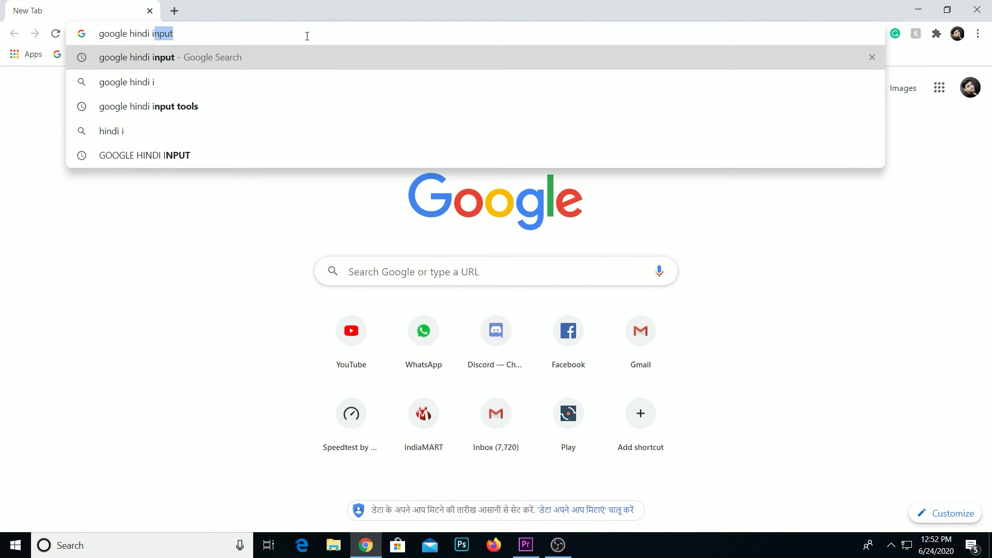
text(nput)
key(Return)
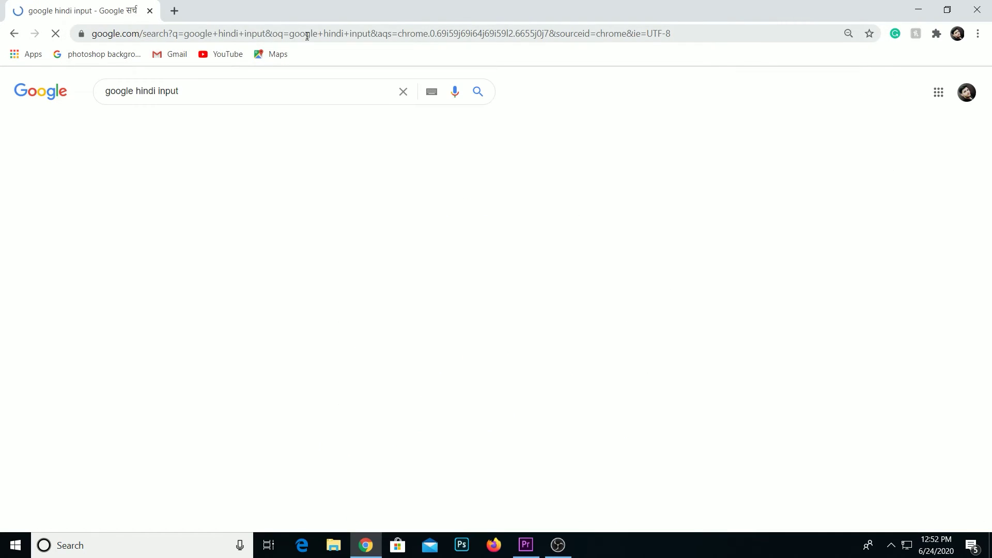
click(247, 190)
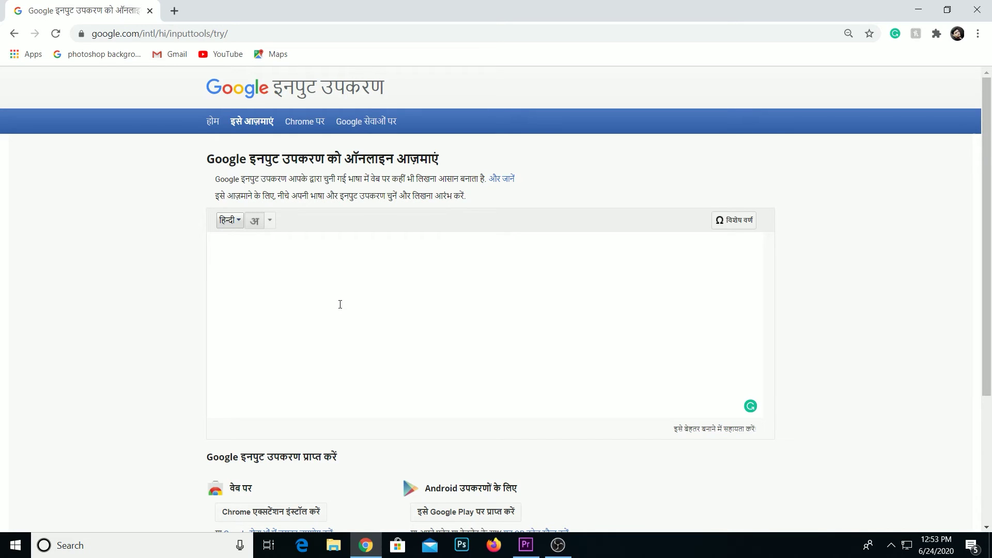
Write "हिंदी खबर लिख रहा हूँ" by transliteration in the Hindi input box and copy the whole sentence
text(hindi)
key(Return)
text(khabar)
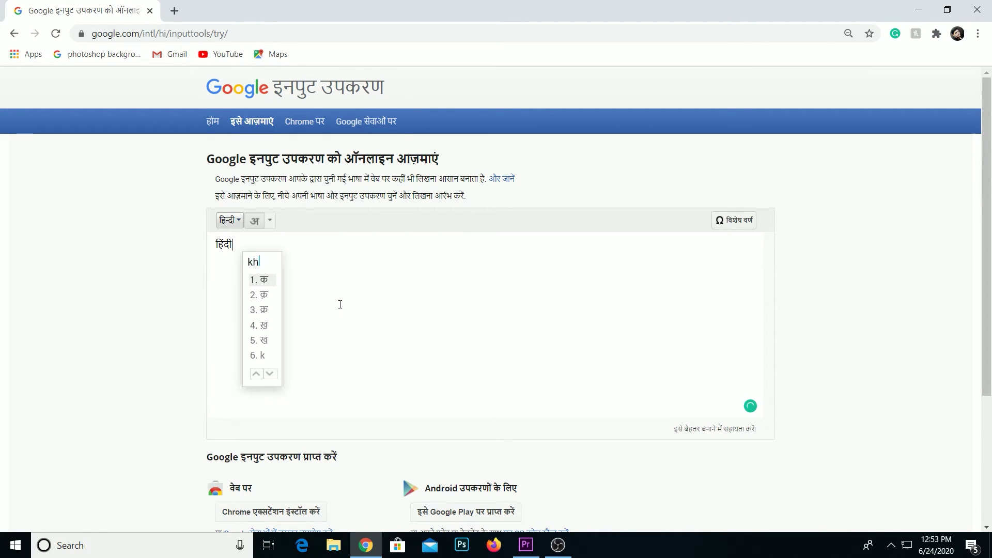
key(Return)
text(likh raha)
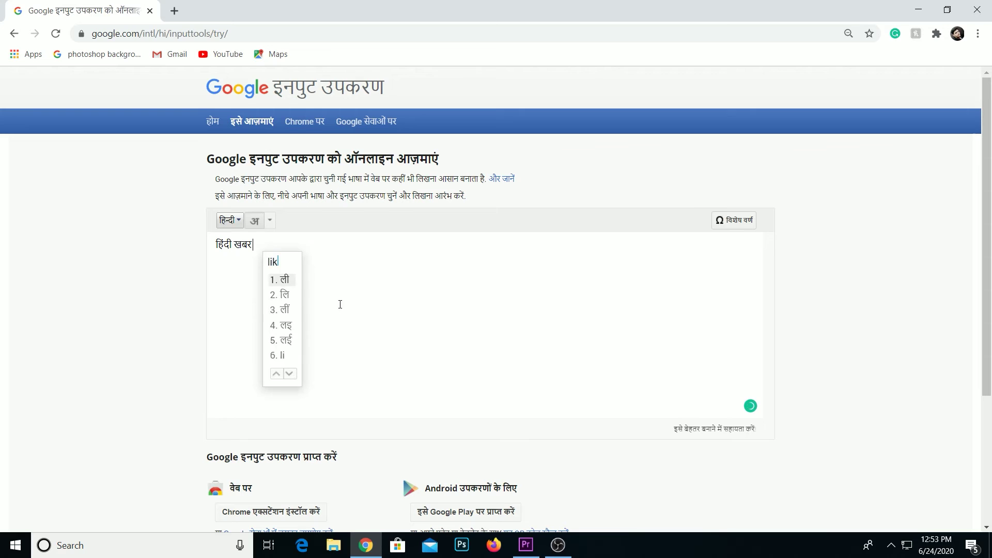
key(Return)
text(hoon)
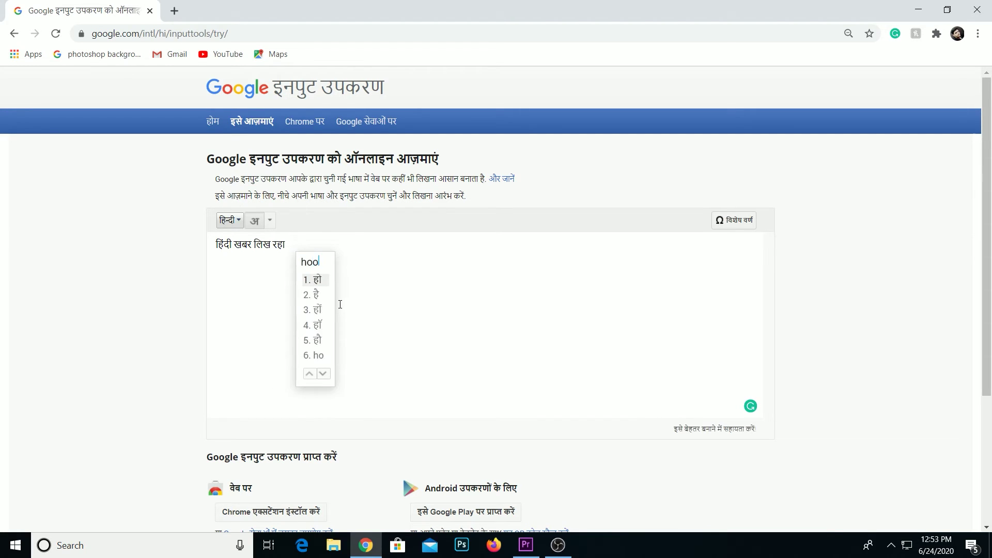
key(Return)
key(ctrl+a)
key(ctrl+c)
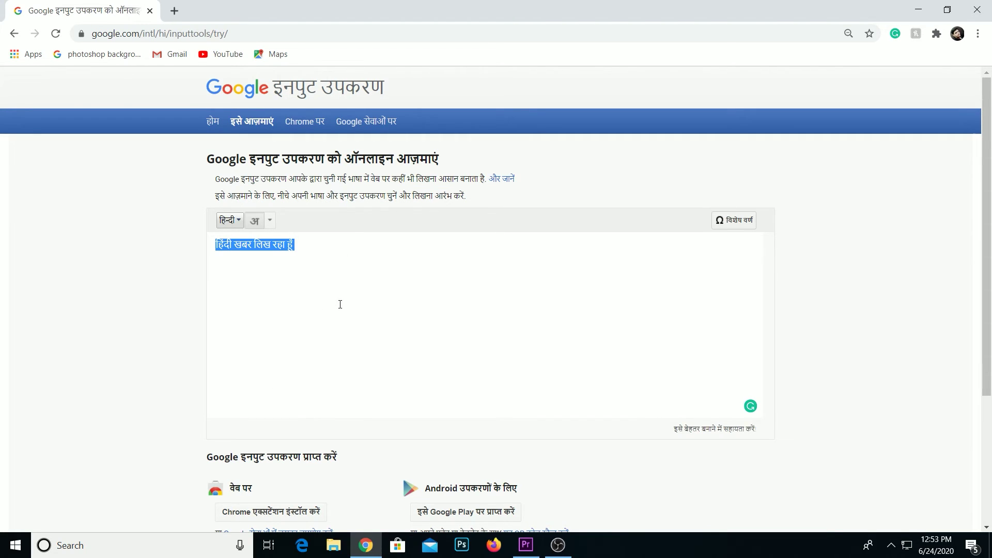
Switch to Premiere Pro, open Title 02 and replace all of its text with the copied Hindi sentence
click(526, 545)
click(188, 203)
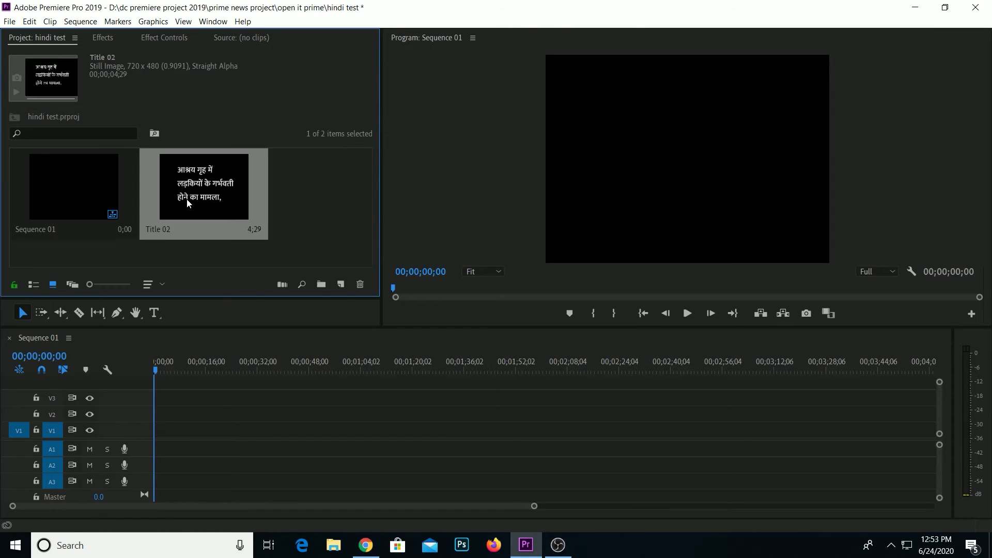
double_click(188, 203)
click(345, 212)
key(ctrl+a)
click(301, 203)
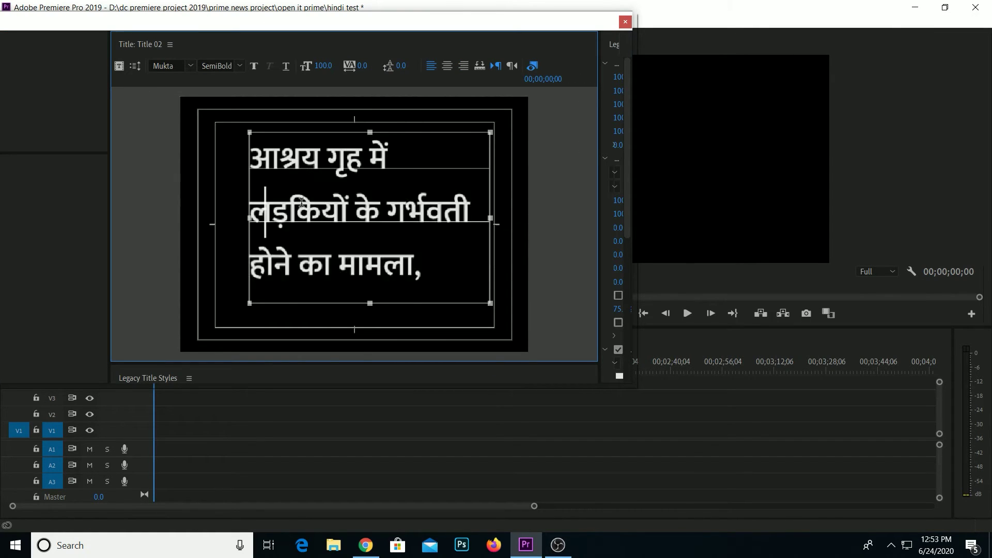
key(ctrl+a)
key(ctrl+v)
key(ctrl+a)
click(368, 216)
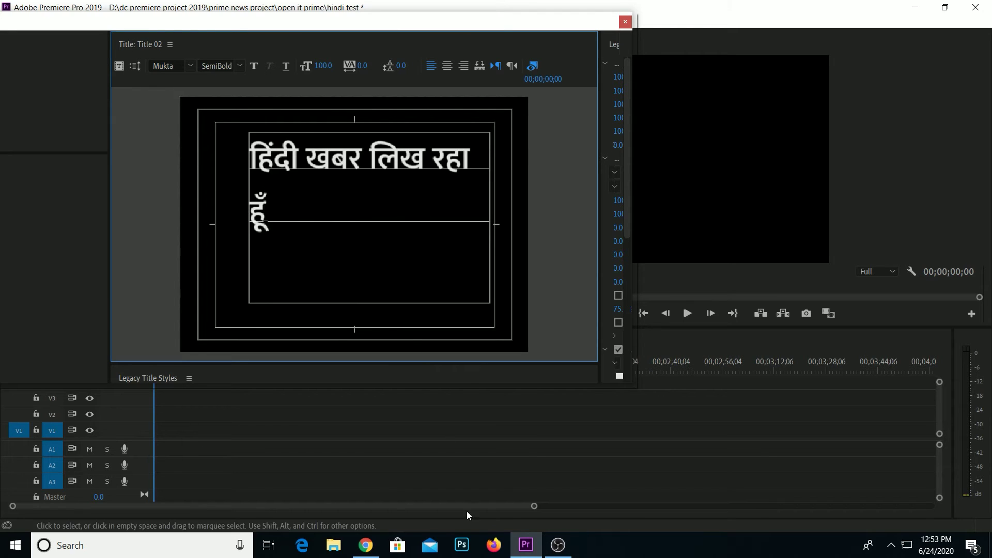
Return to Google Input Tools in Chrome and append "प्राइम minister" to the Hindi sentence, keeping the second word in English letters
click(365, 545)
click(349, 254)
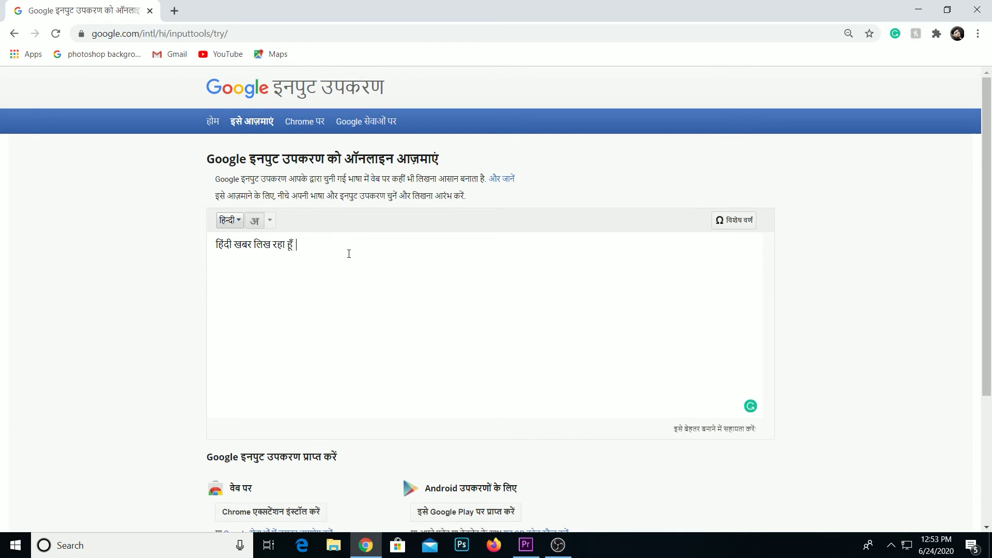
text(premie)
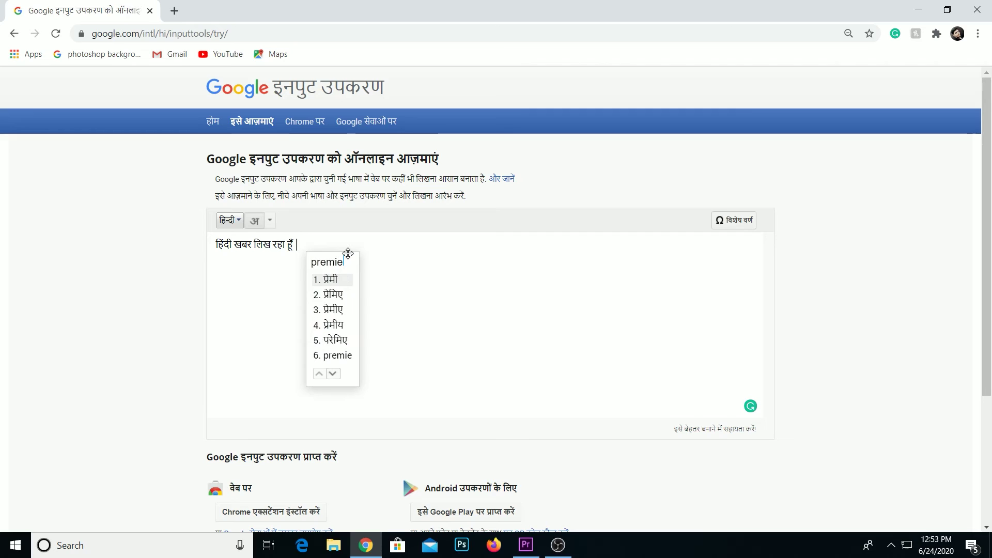
key(BackSpace)
key(BackSpace)
key(BackSpace)
key(BackSpace)
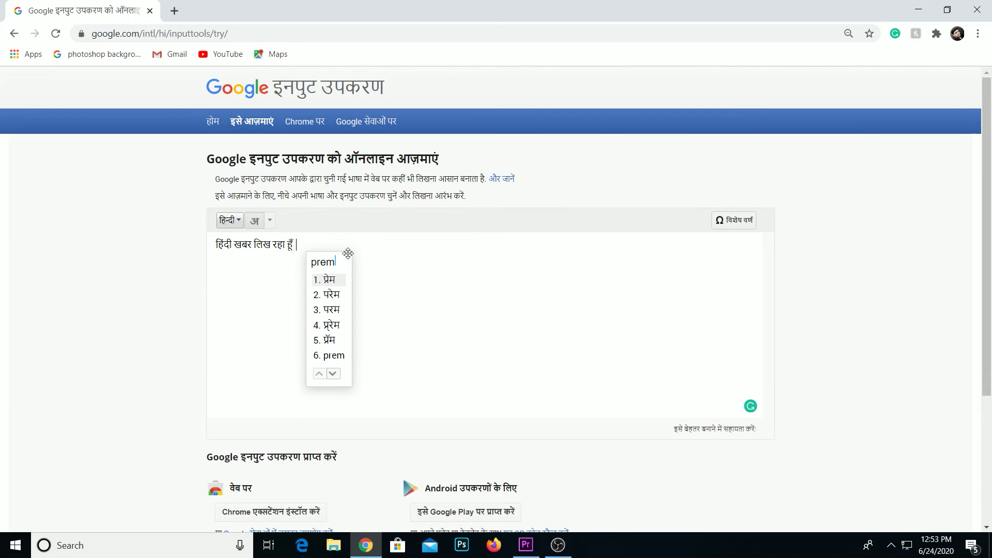
text(ime)
key(Return)
text(minis)
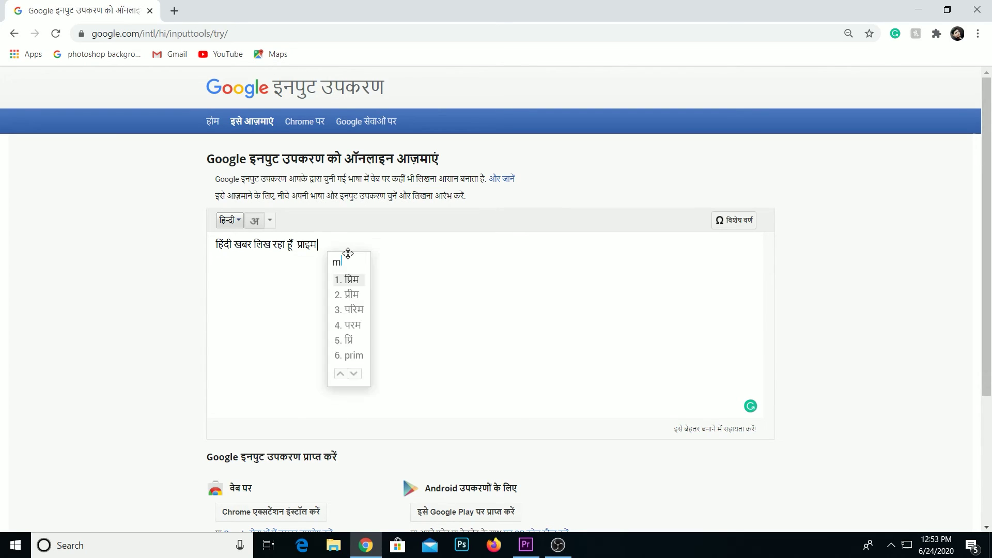
text(ter)
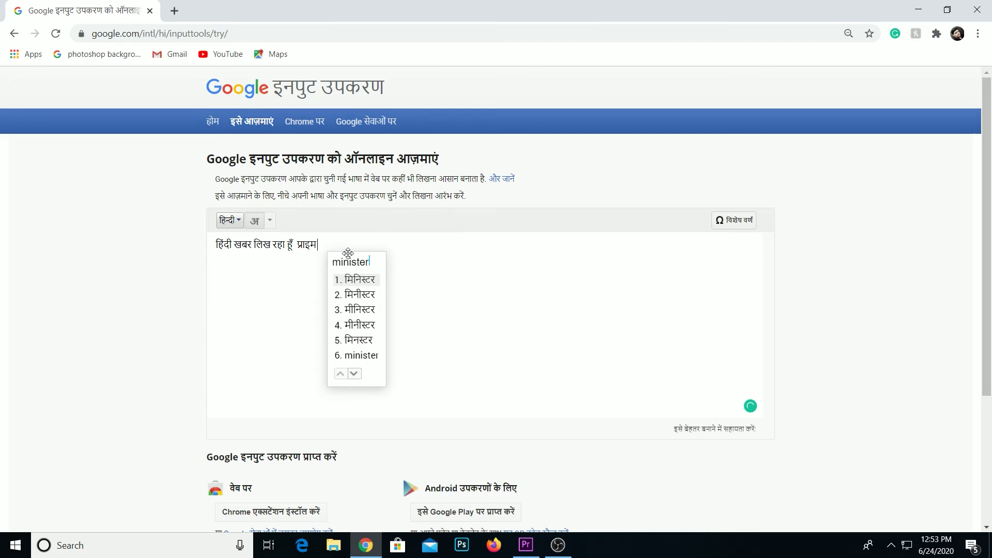
click(367, 354)
Copy the whole mixed Hindi-English sentence and replace all of Title 02's text in Premiere Pro with it
key(ctrl+a)
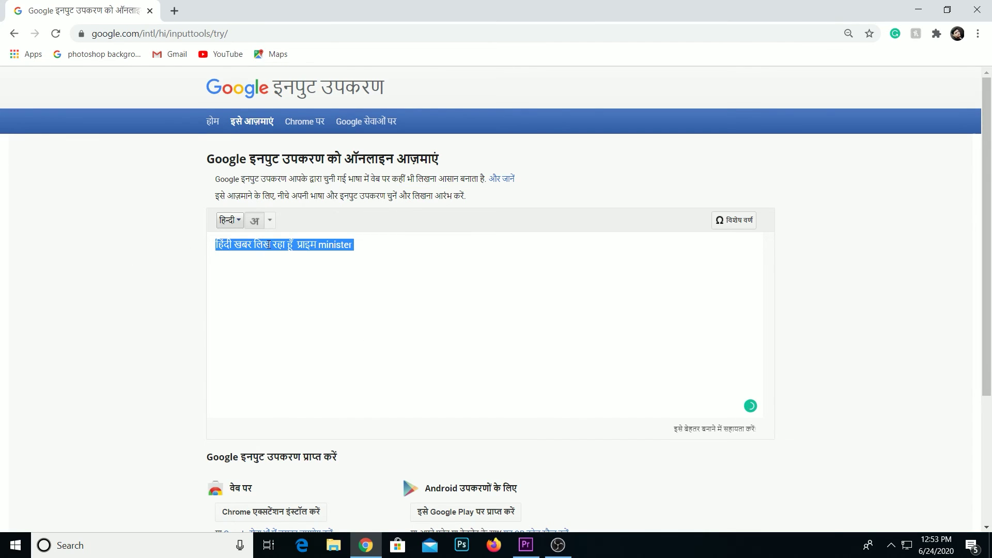
right_click(266, 243)
click(312, 295)
click(321, 245)
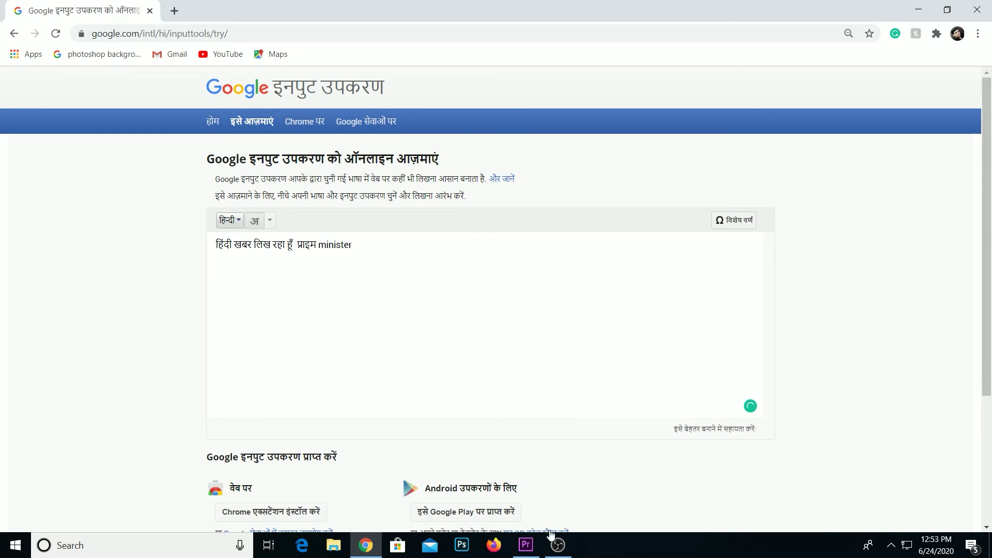
click(526, 545)
click(403, 206)
key(ctrl+a)
key(ctrl+v)
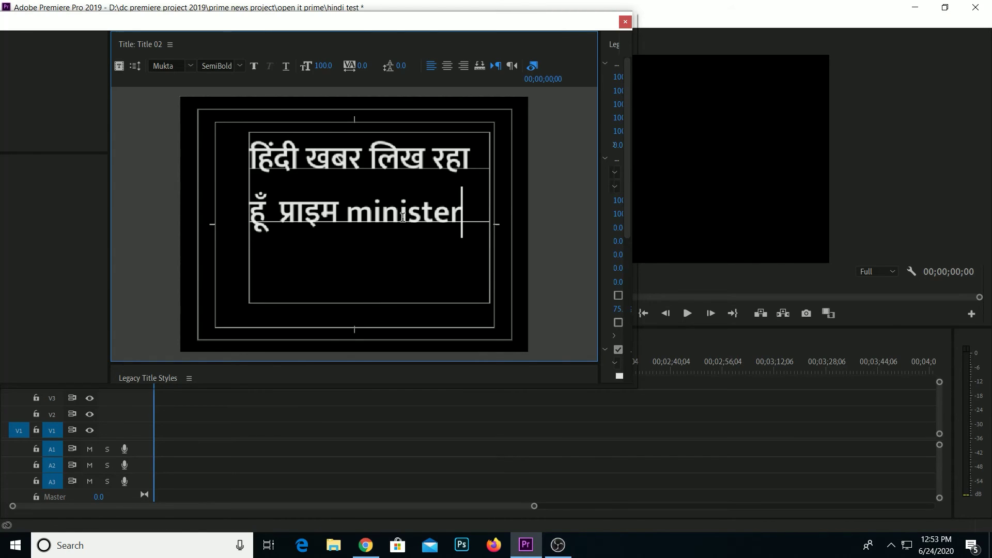
drag(346, 214, 453, 217)
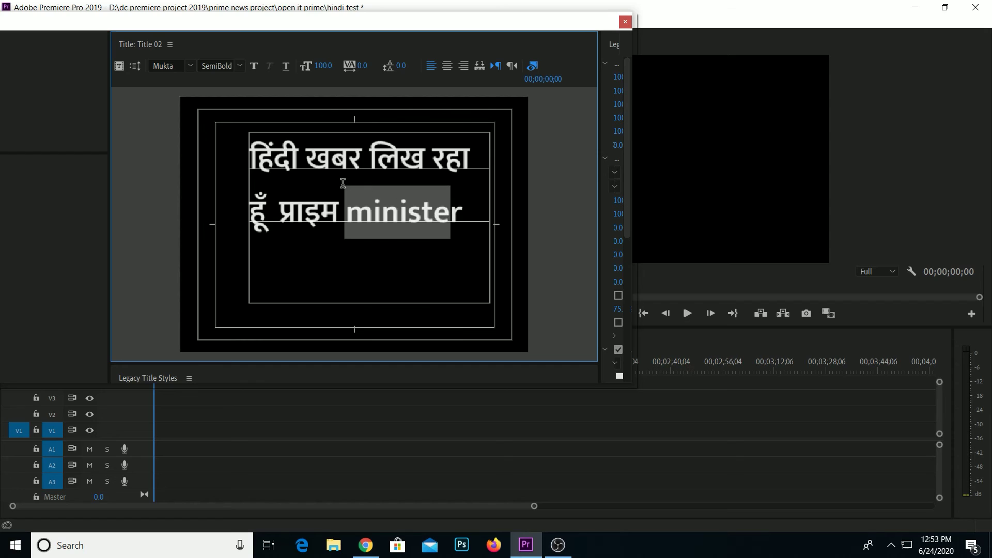
click(312, 166)
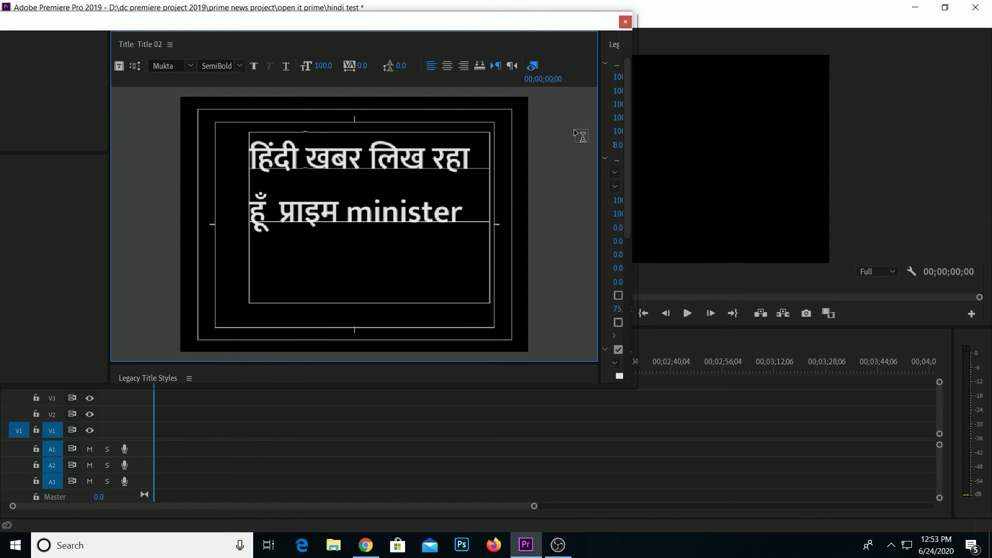
click(248, 158)
shift+click(463, 226)
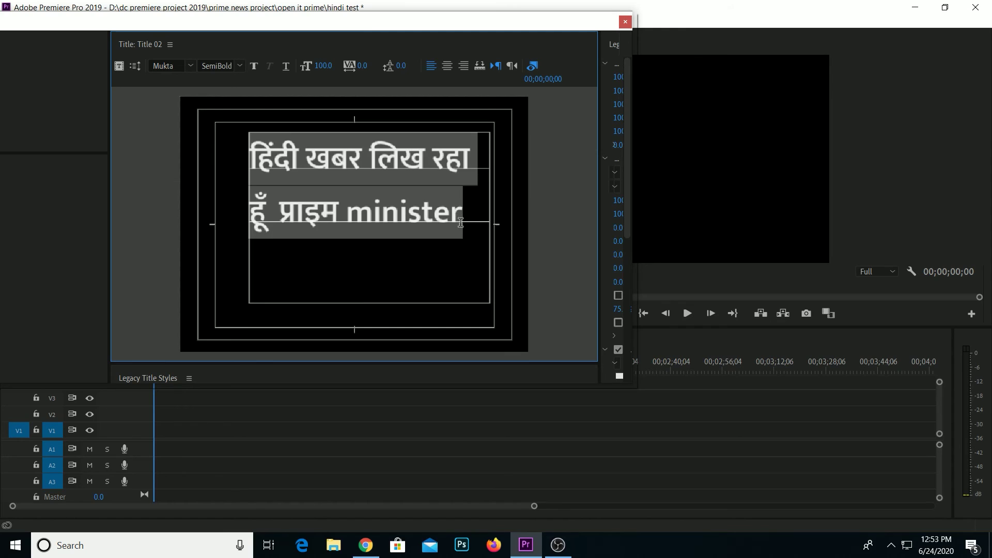
click(425, 170)
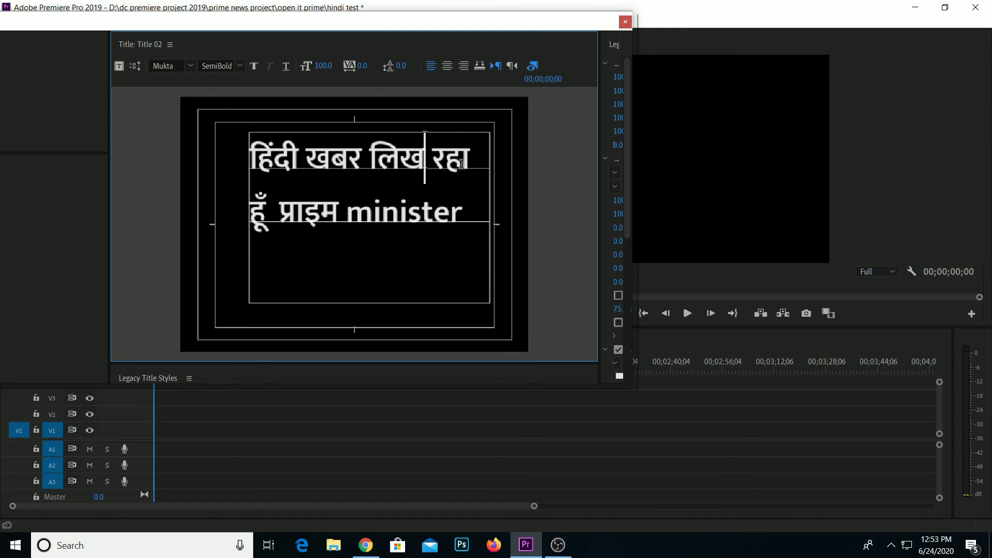